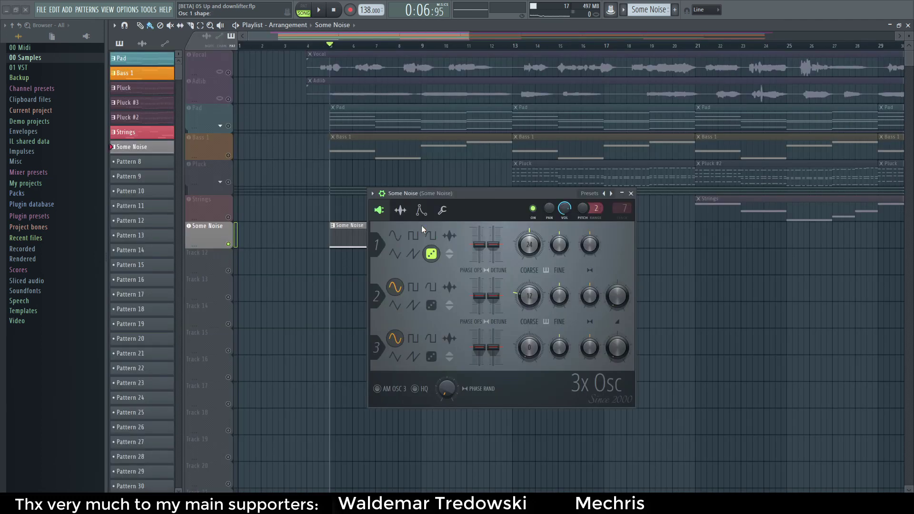
- Set the Some Noise channel's filter type to BP
click(421, 210)
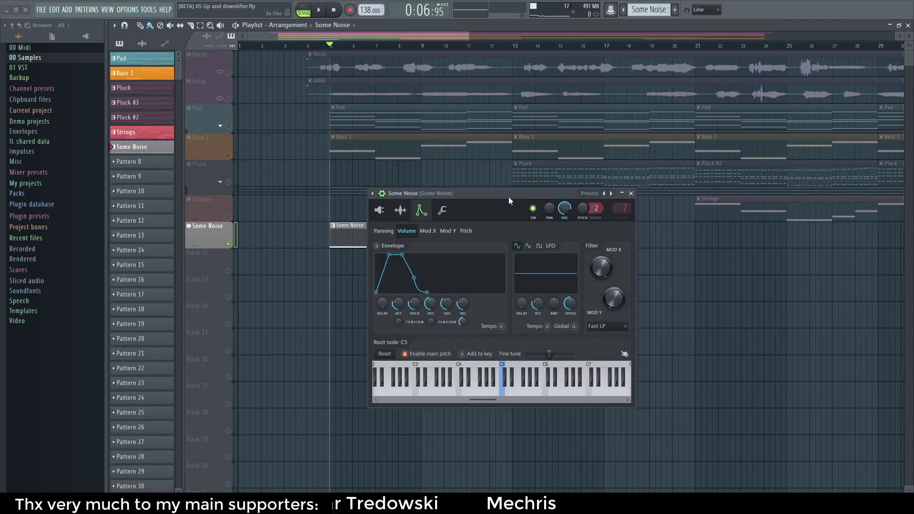
click(604, 326)
click(608, 353)
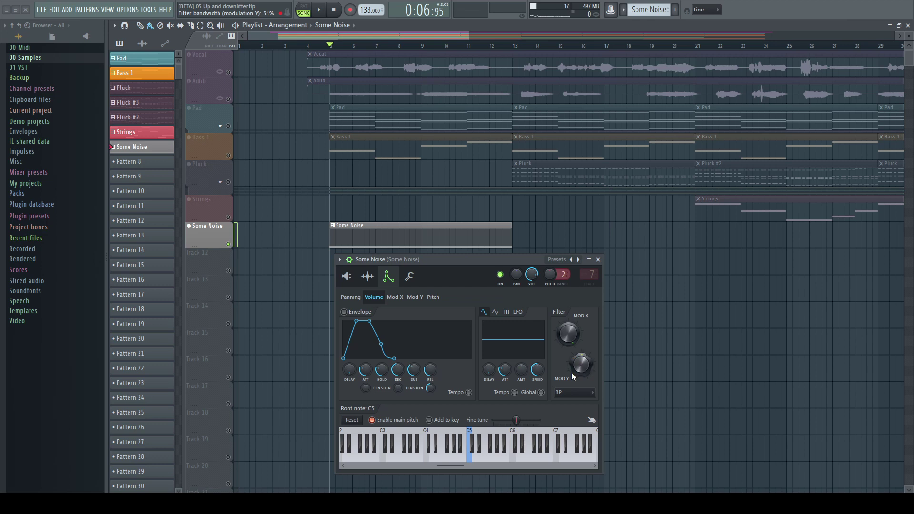
- Adjust the Some Noise filter frequency (Mod X) to about 87% while auditioning the noise from bar 5
key(space)
mouse_move(564, 339)
mouse_down()
mouse_move(564, 328)
mouse_move(567, 336)
mouse_up()
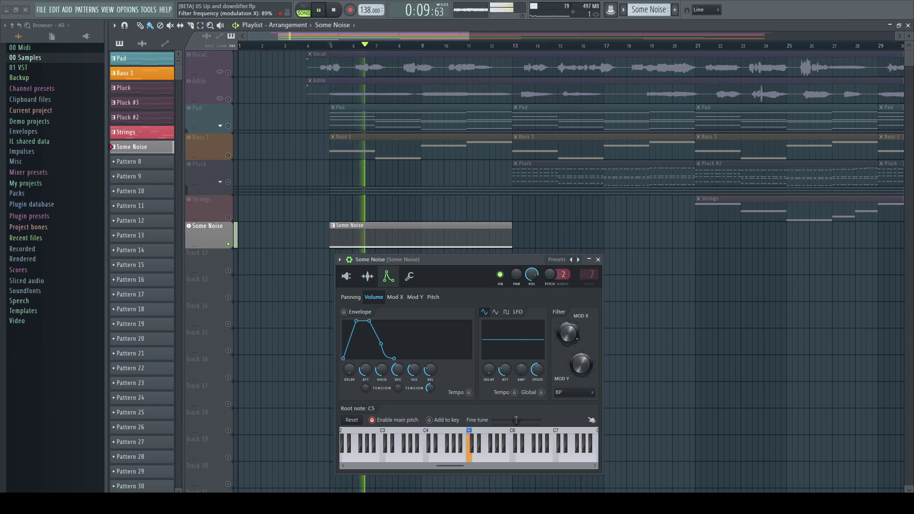
key(space)
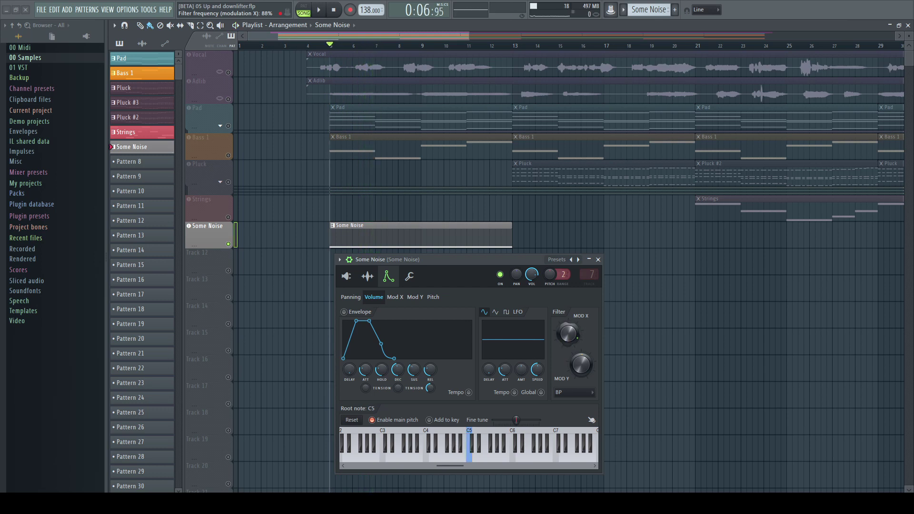
key(space)
key(space)
key(space)
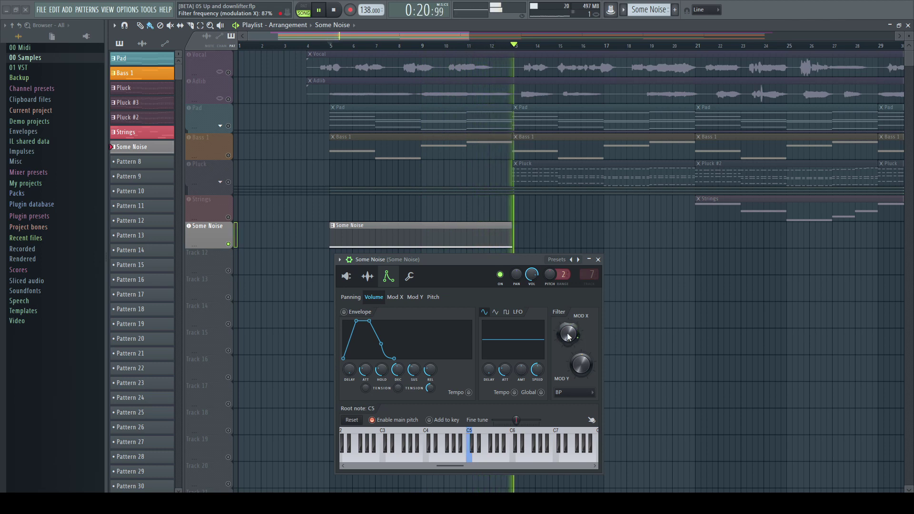
- Select bars 5 to 13 on the timeline and create an automation clip there for Some Noise's filter frequency (Mod X)
click(329, 46)
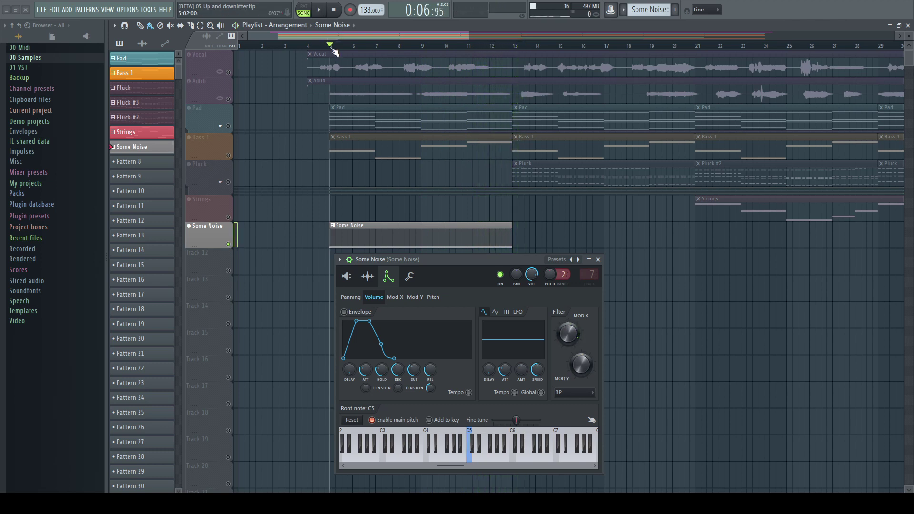
drag(336, 52, 513, 47)
right_click(569, 334)
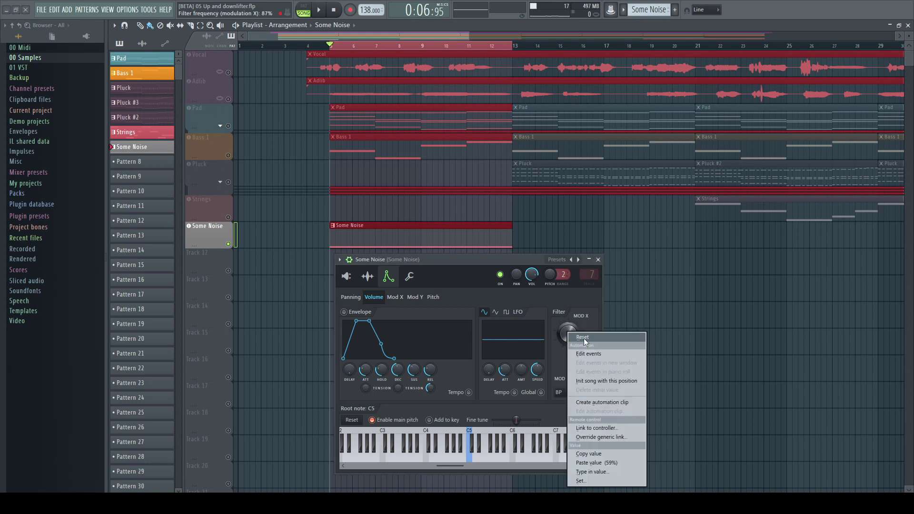
click(612, 403)
click(598, 260)
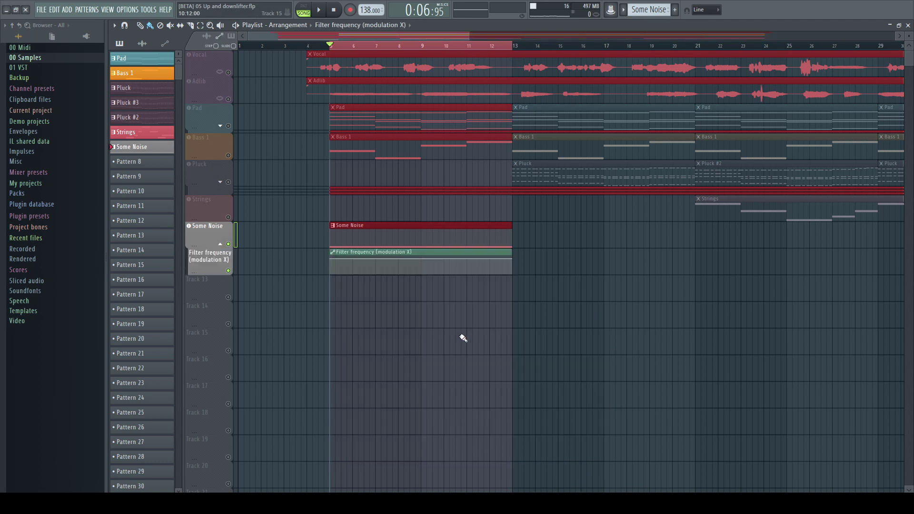
- Shape the filter frequency automation into a falling curve ending near the minimum at bar 13, and play it back
drag(512, 259, 513, 272)
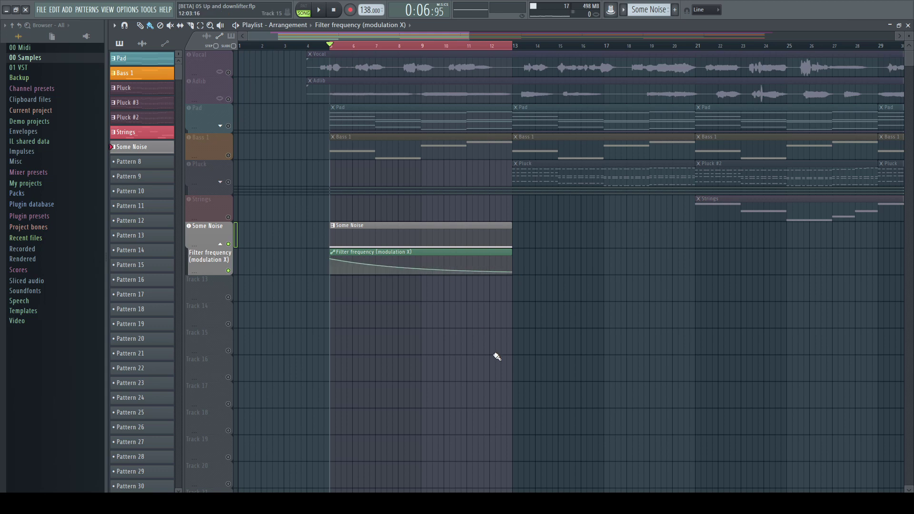
key(space)
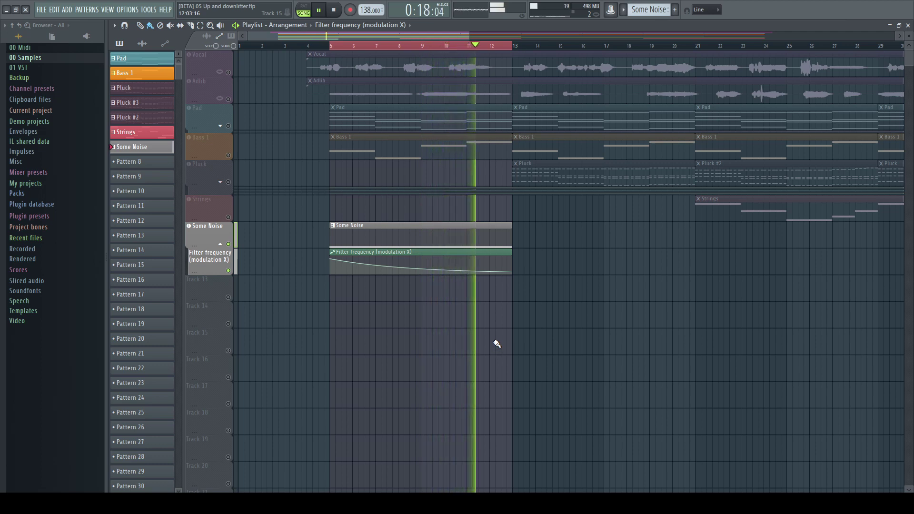
key(space)
- Duplicate the Some Noise pattern and its filter frequency automation clip so the copies start at bar 13
drag(380, 208, 471, 302)
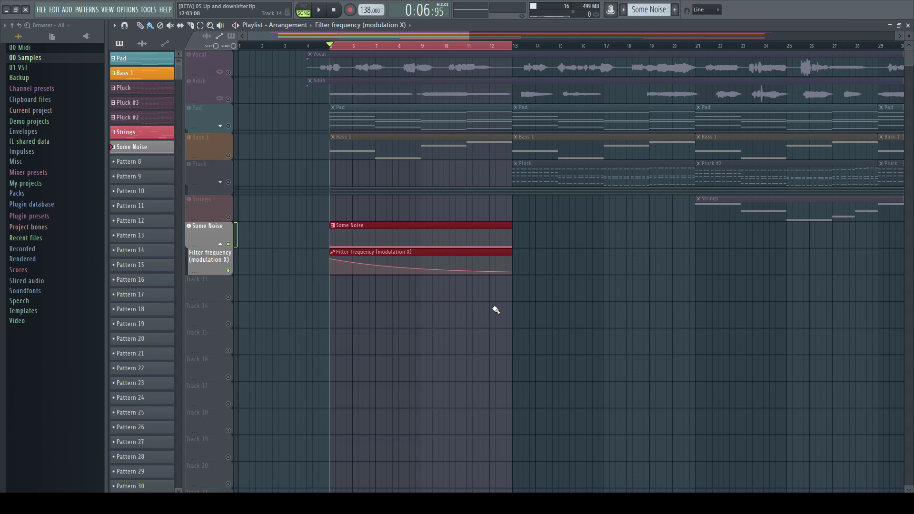
key(ctrl+b)
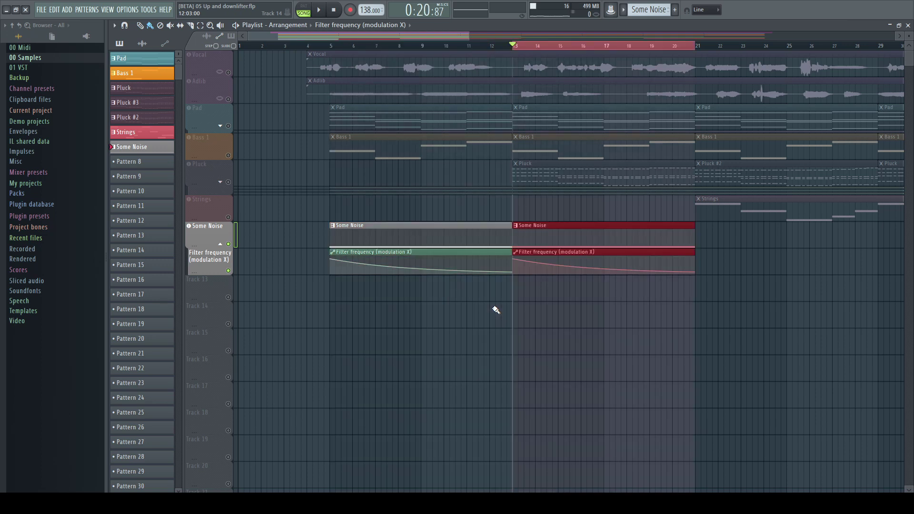
ctrl+click(568, 300)
- Make the copied filter frequency automation clip at bar 13 unique
right_click(518, 257)
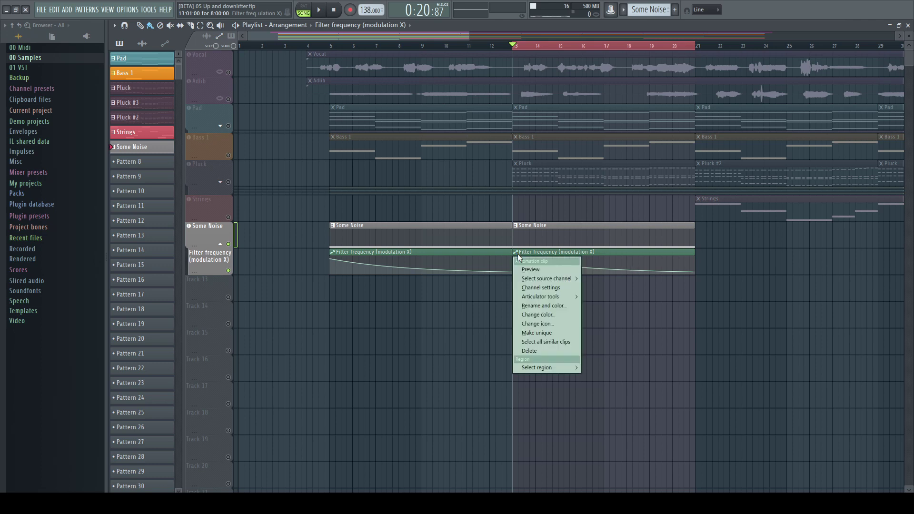
click(550, 334)
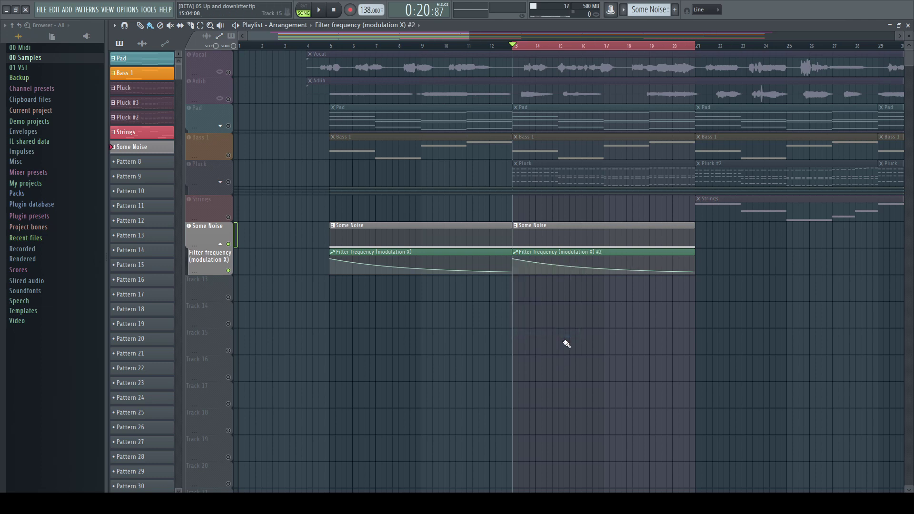
- Flip the bar 13 filter frequency automation clip vertically and bend its rising curve downward at the middle
right_click(515, 256)
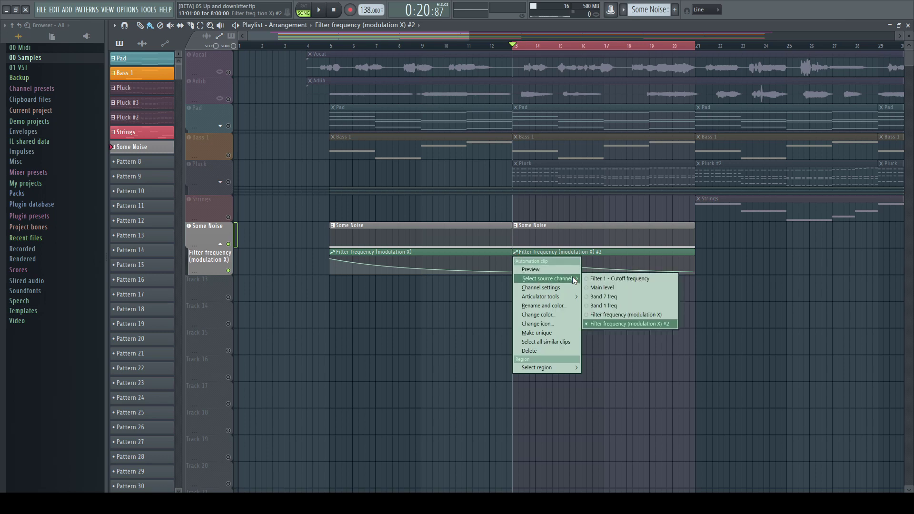
mouse_move(569, 297)
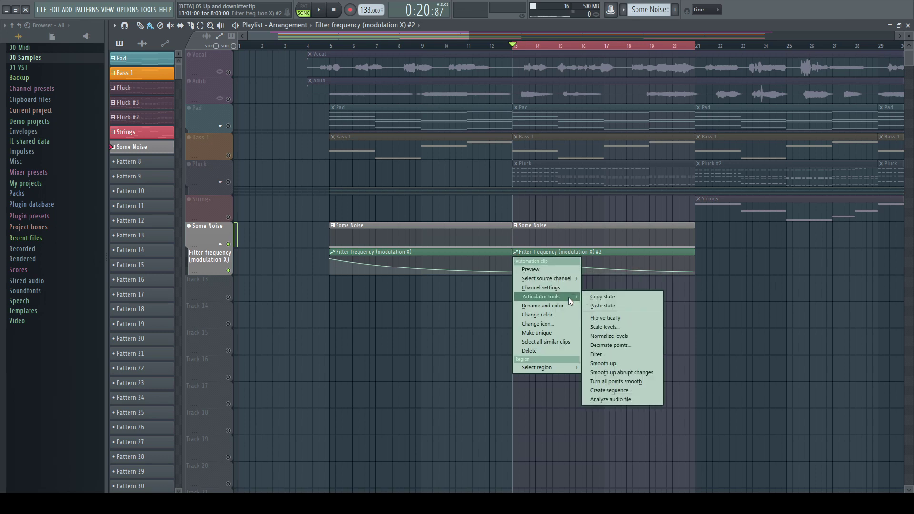
click(621, 318)
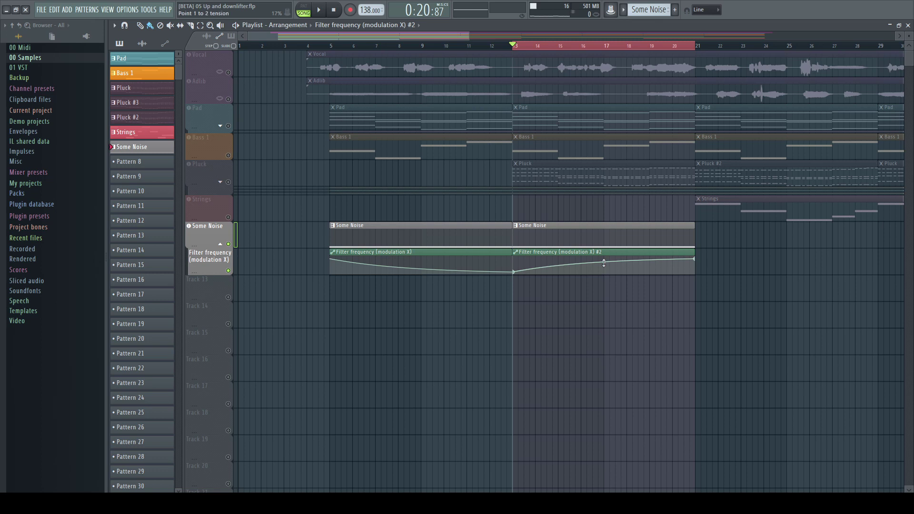
drag(603, 263, 603, 269)
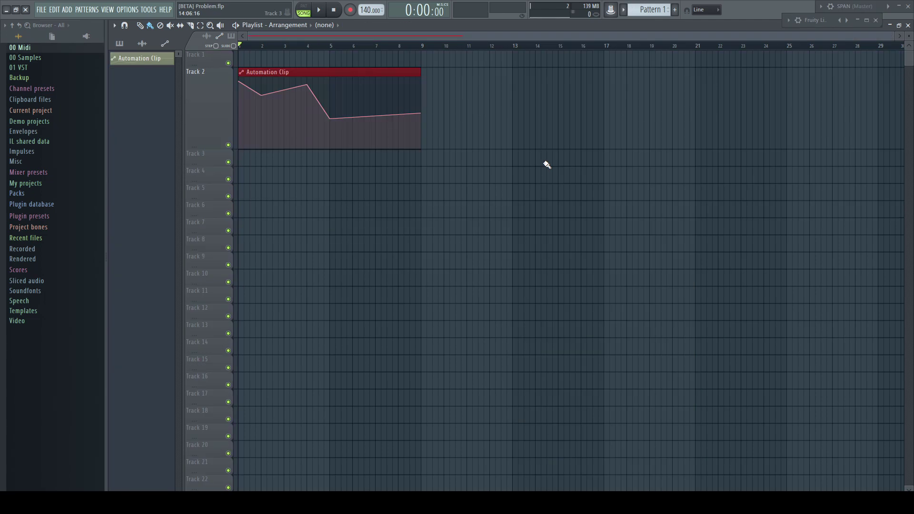
- In the Problem.flp project, duplicate the Automation Clip on Track 2 and make the copy unique
key(ctrl+b)
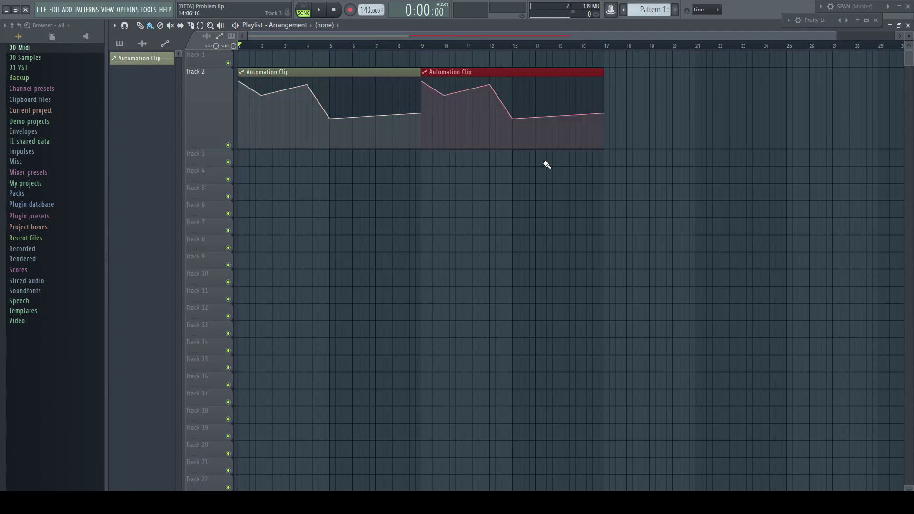
click(428, 76)
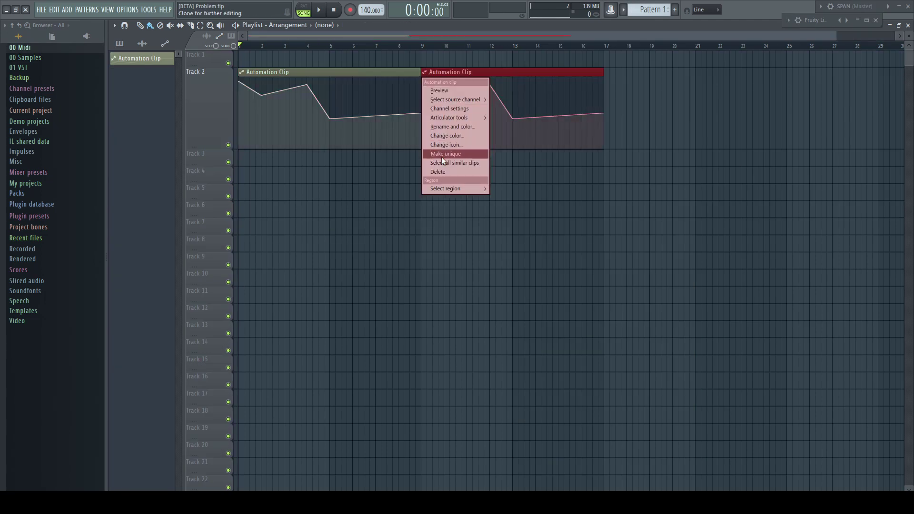
click(441, 156)
click(424, 73)
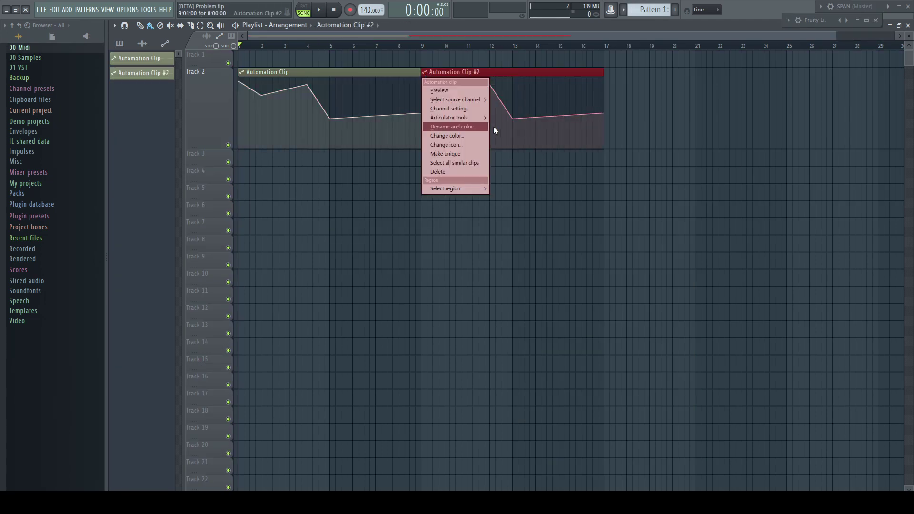
mouse_move(496, 116)
click(510, 137)
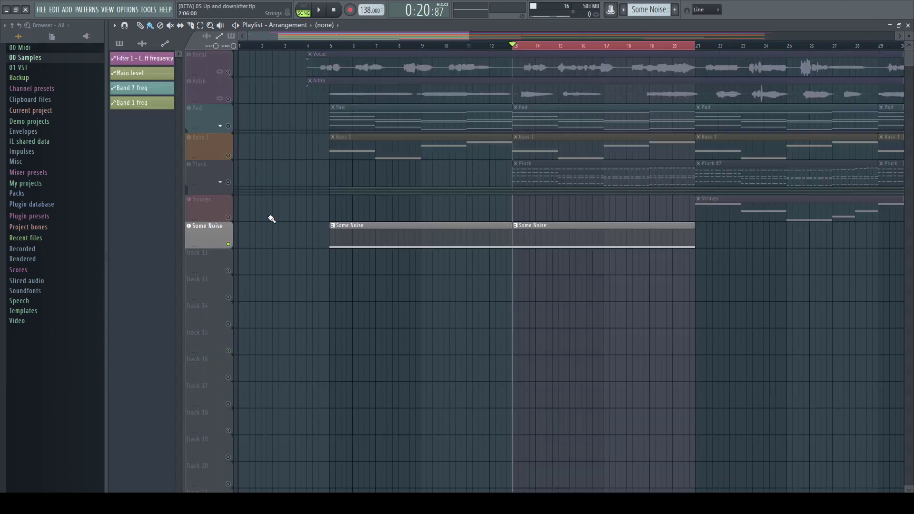
- In the downlifter project, select bars 5 to 21 and create one automation clip for Some Noise's filter frequency (Mod X)
drag(334, 50, 695, 52)
click(524, 225)
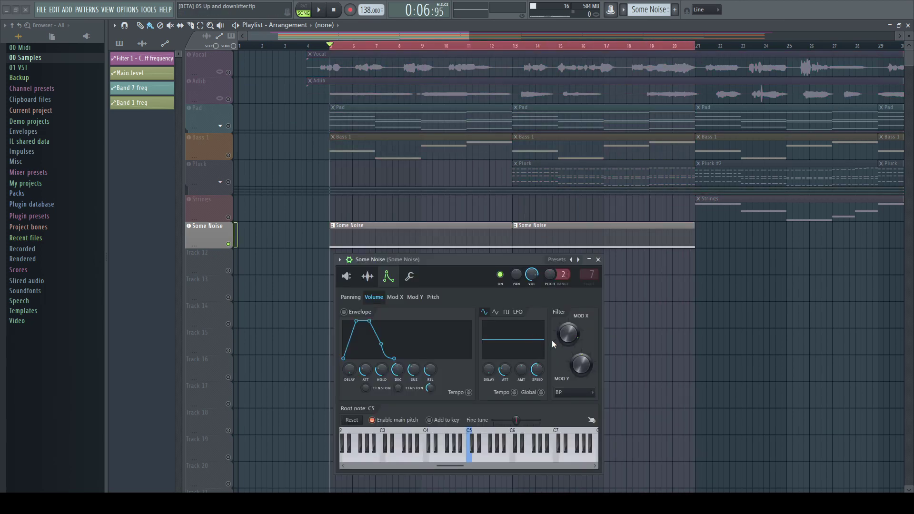
right_click(568, 334)
click(606, 400)
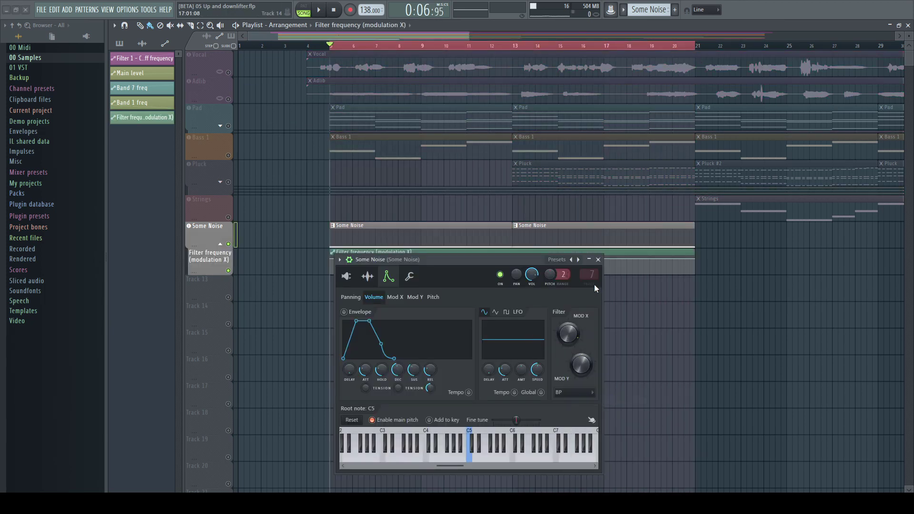
click(598, 259)
- Add a low automation point at bar 13 and bend both halves downward into a smooth fall and rise
drag(512, 258, 513, 274)
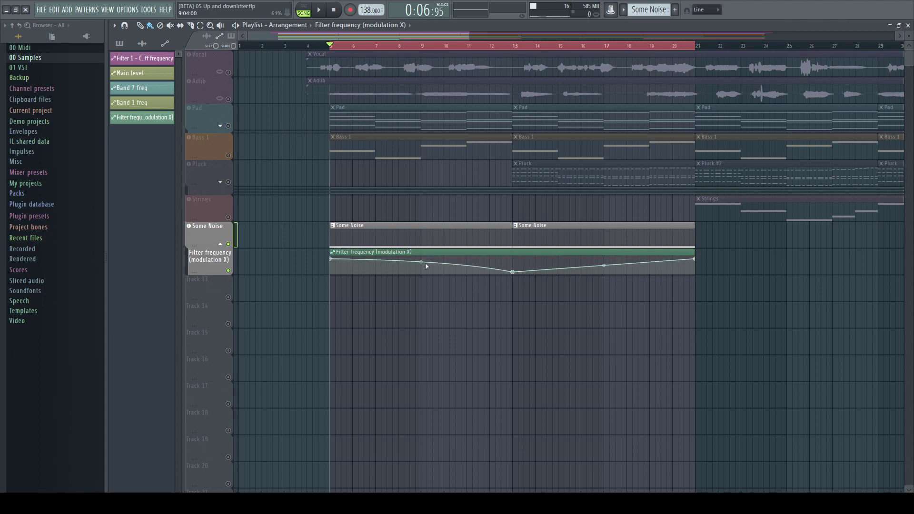
drag(421, 262, 421, 269)
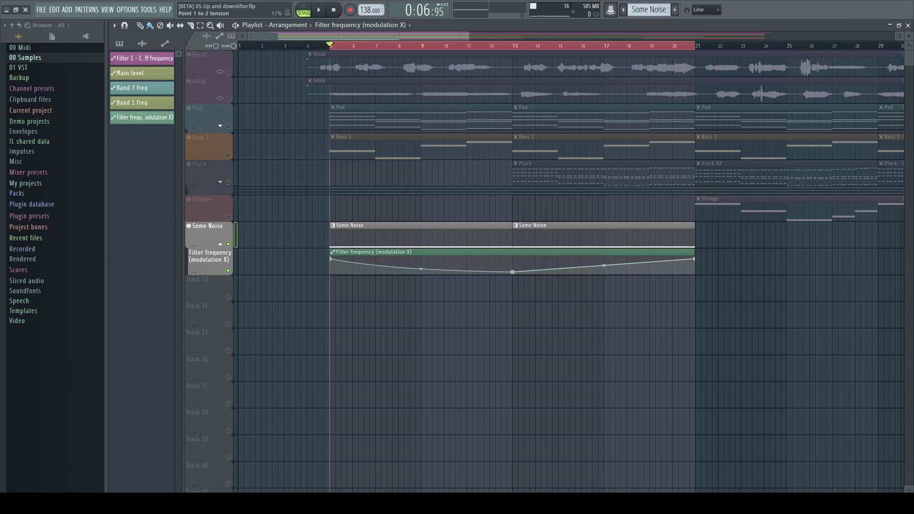
drag(603, 265, 604, 267)
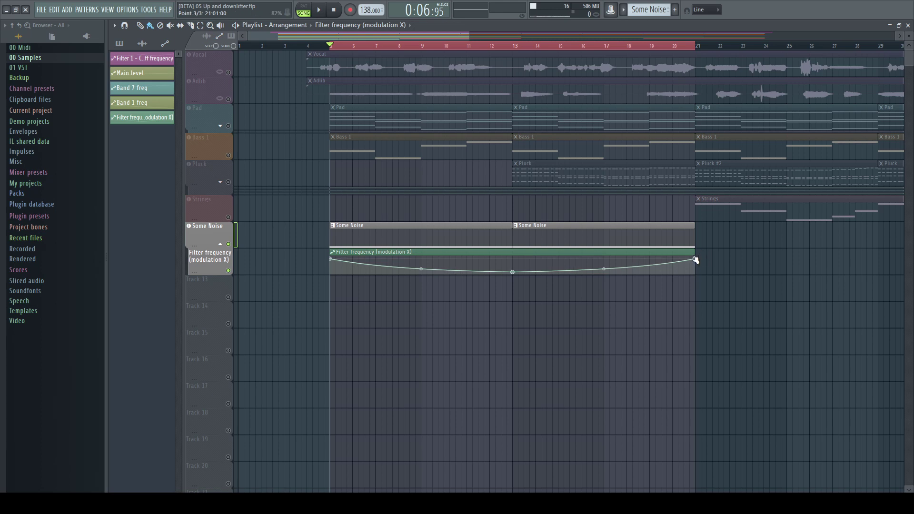
- Trim the ends of the second Some Noise pattern and the filter frequency clip to just before bar 21, and play from bar 17
drag(691, 224, 688, 224)
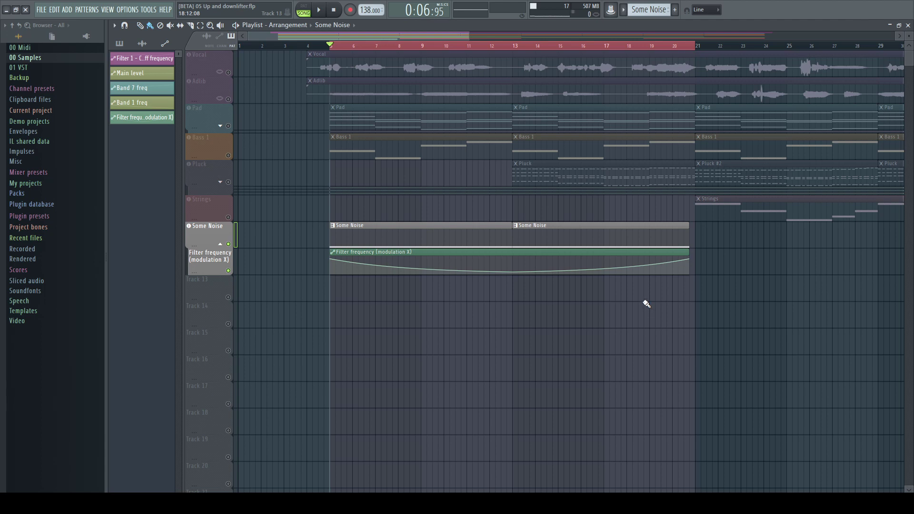
click(605, 48)
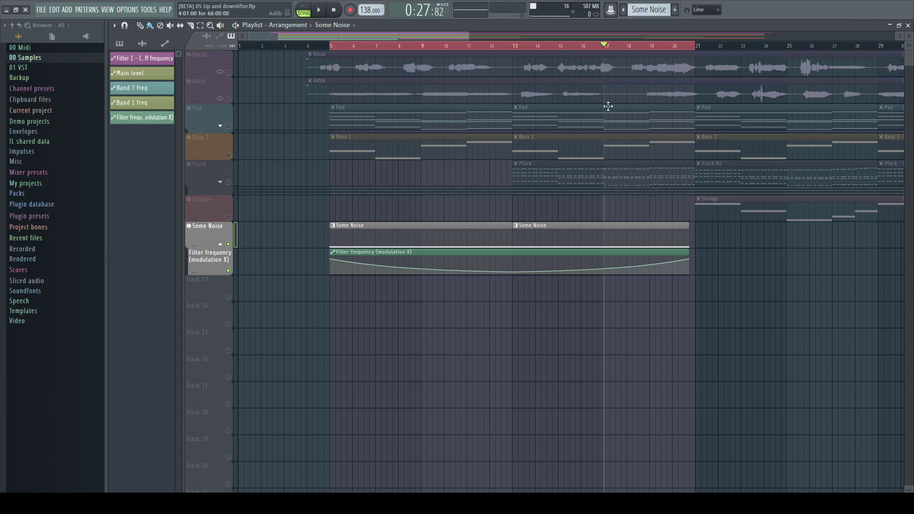
key(space)
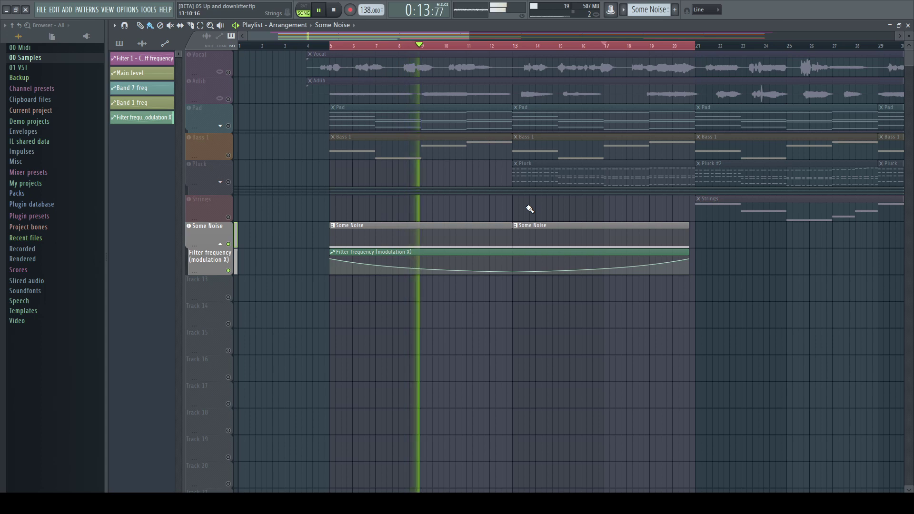
key(space)
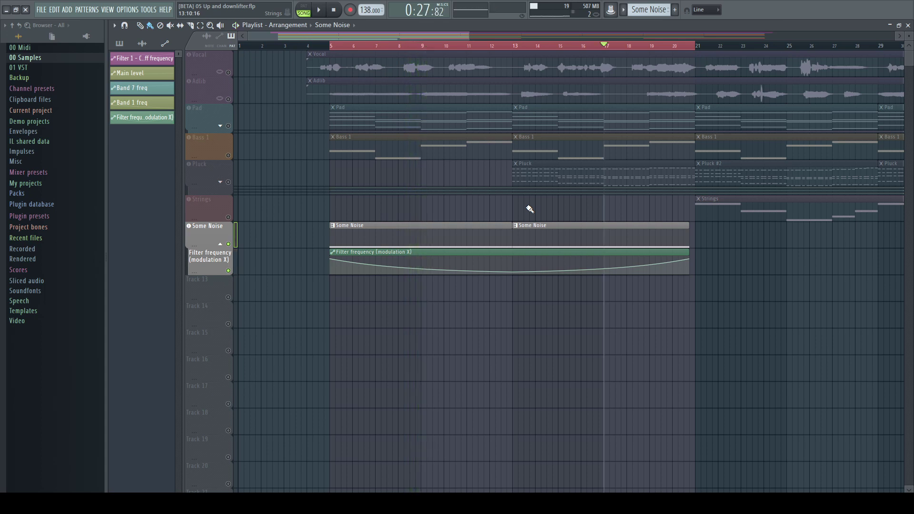
- Audition the noise from bar 5 and create an automation clip for Some Noise's filter bandwidth (Mod Y) over bars 5 to 21
click(332, 48)
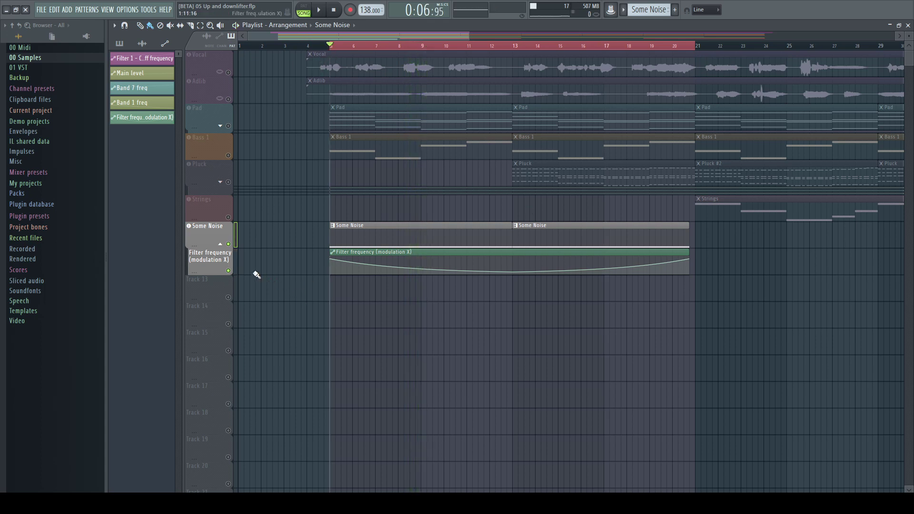
click(209, 228)
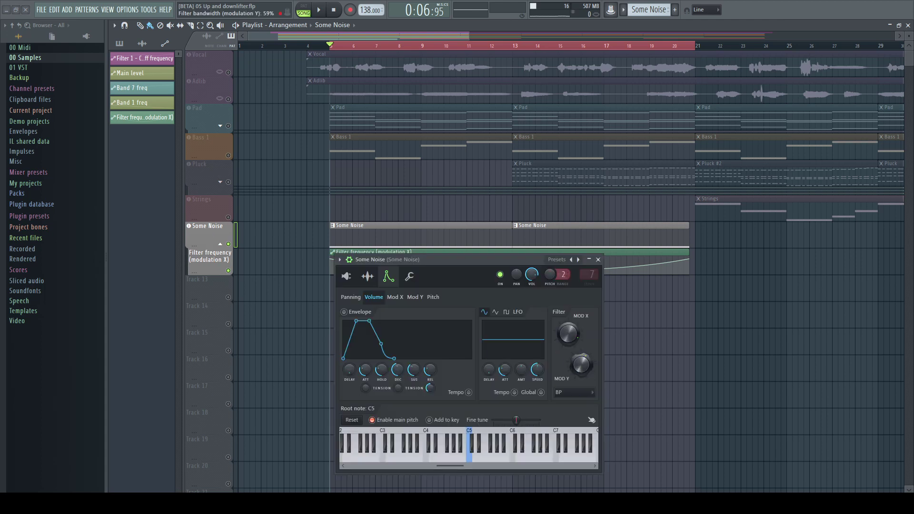
key(space)
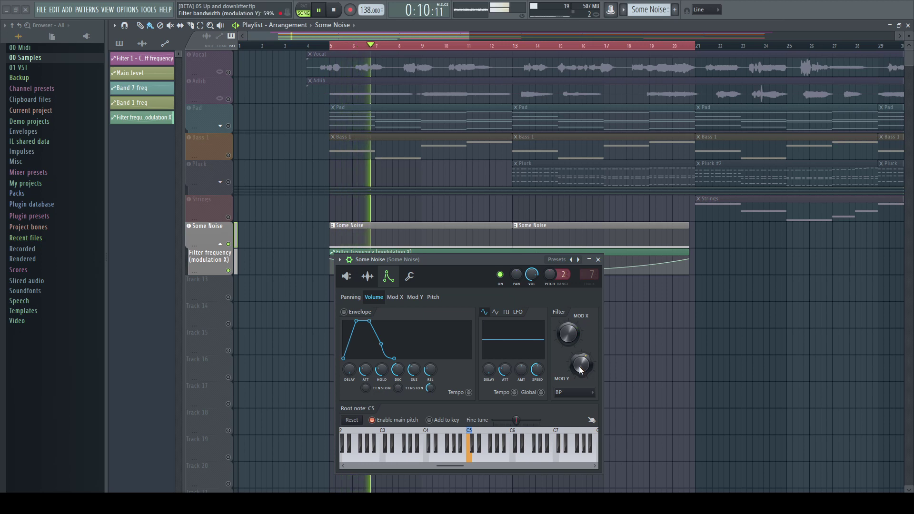
key(space)
right_click(580, 369)
click(618, 398)
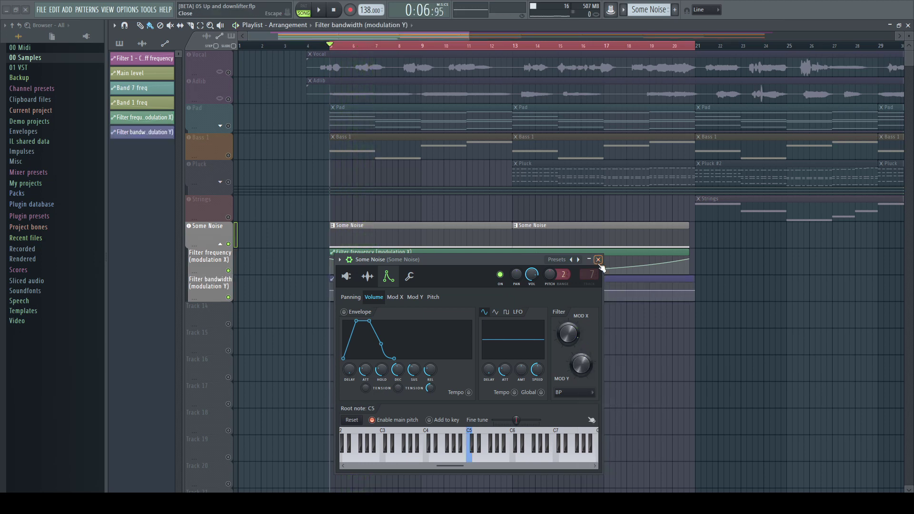
- Add a slightly lower point at bar 13 in the filter bandwidth clip, trim its end level with the filter frequency clip, and audition from bar 5
drag(510, 298, 514, 327)
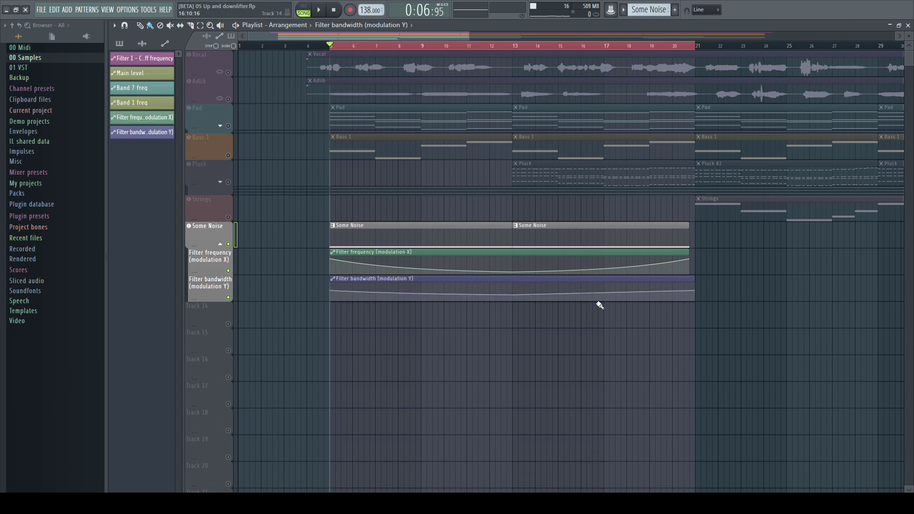
key(space)
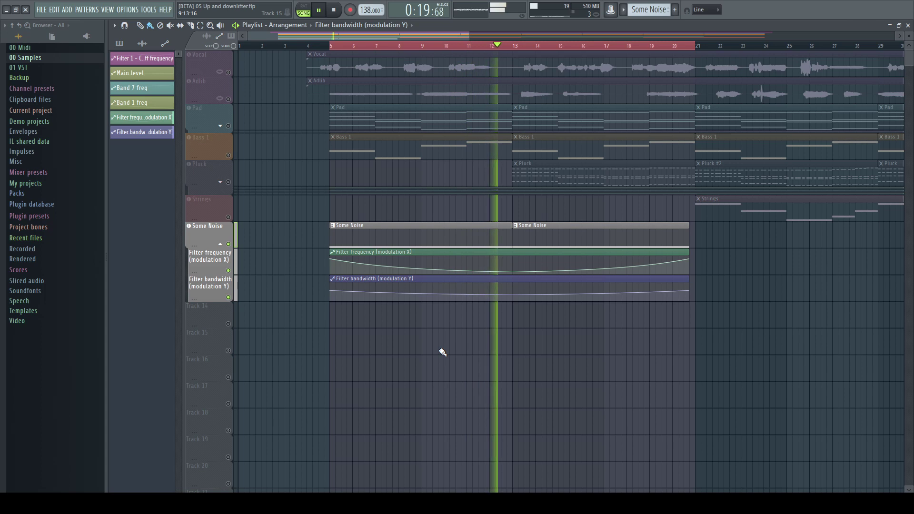
key(space)
click(532, 277)
right_click(532, 277)
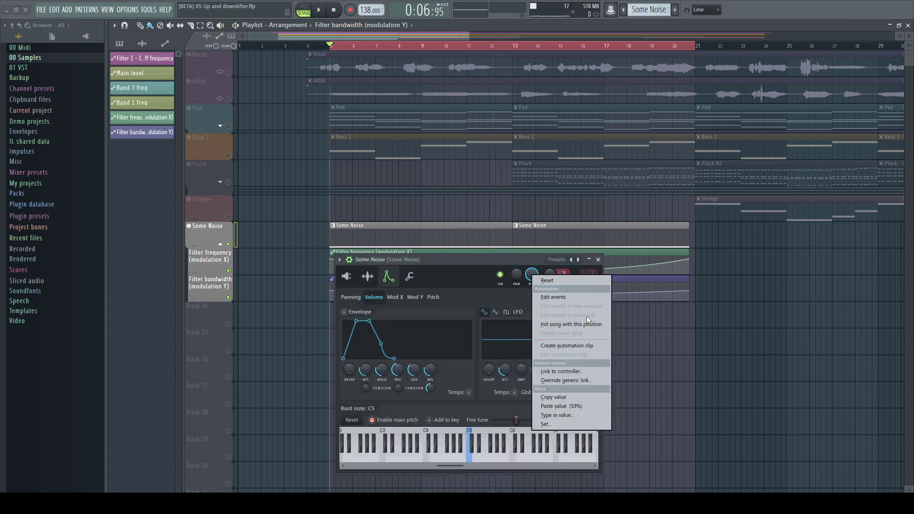
click(578, 346)
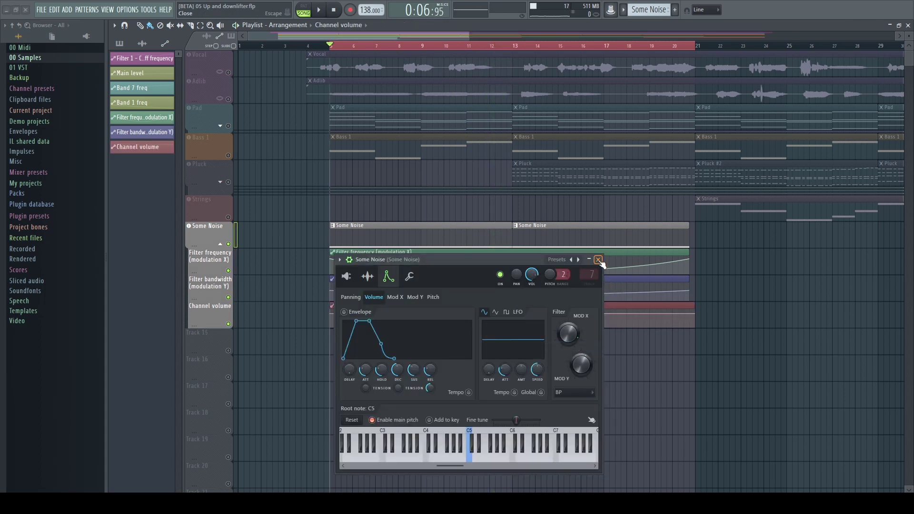
click(597, 259)
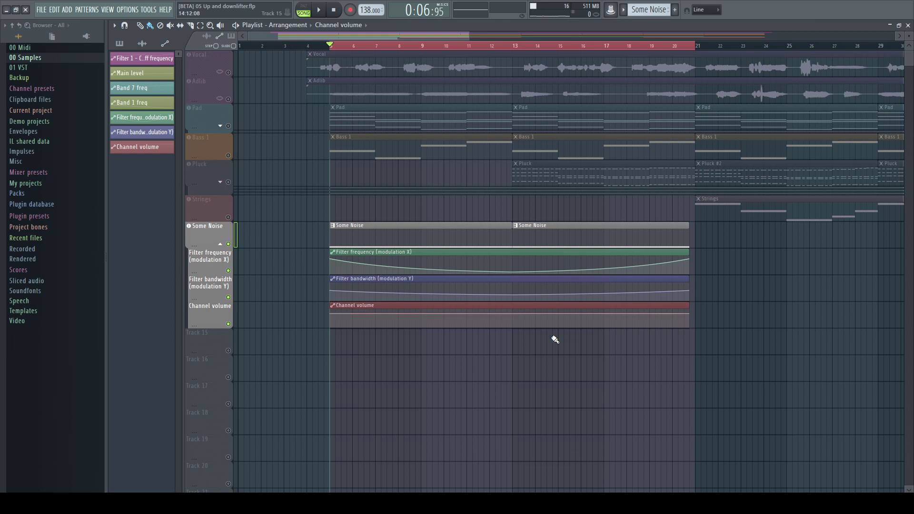
- Pull the channel volume automation down to near silence at bar 13, bend both halves upward, and audition the result
drag(512, 328, 513, 367)
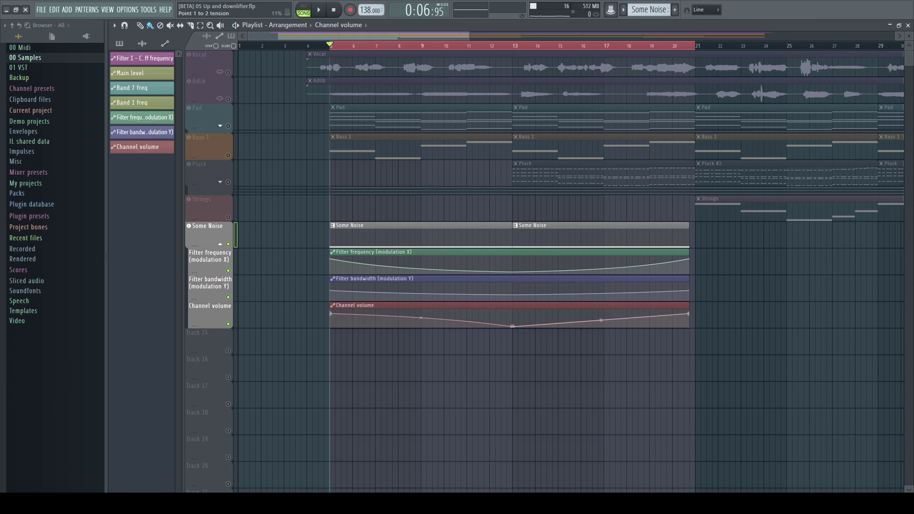
drag(600, 320, 601, 318)
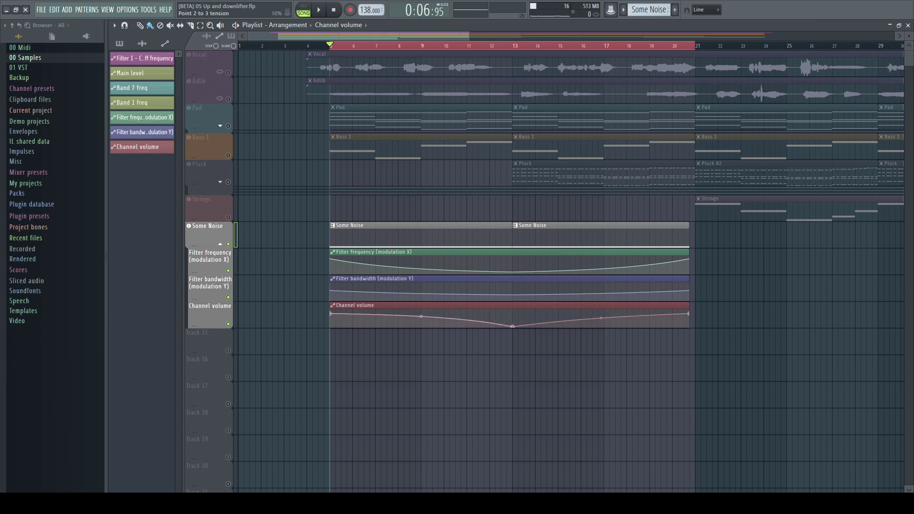
key(space)
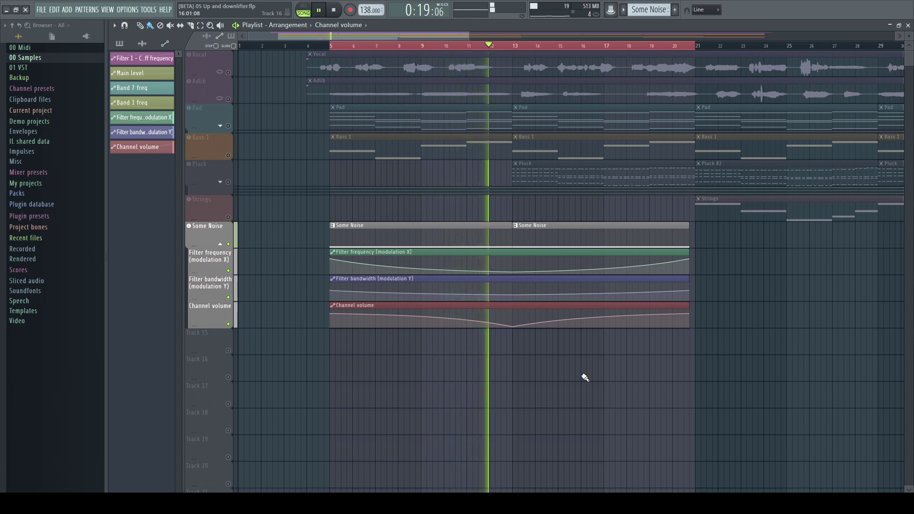
key(space)
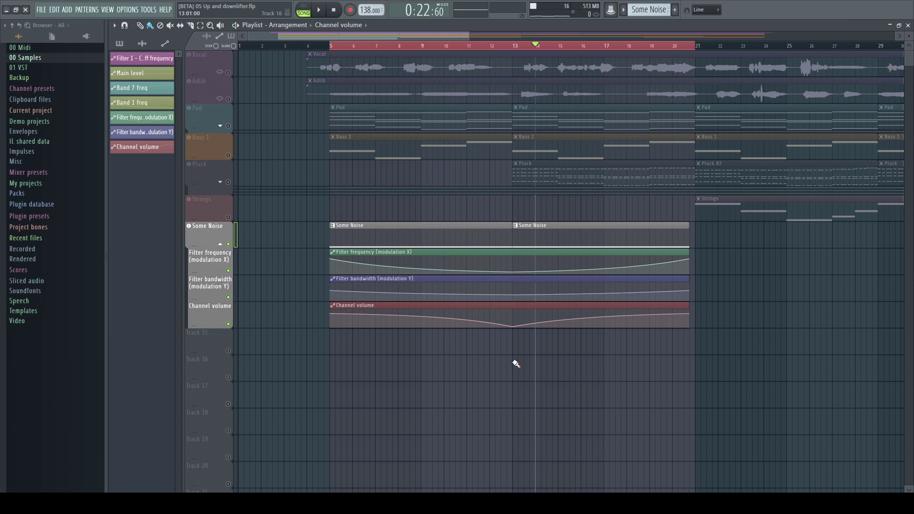
- Slice the three automation clips at bar 13 and move the second-half noise clips together to about bar 22
drag(514, 283, 510, 272)
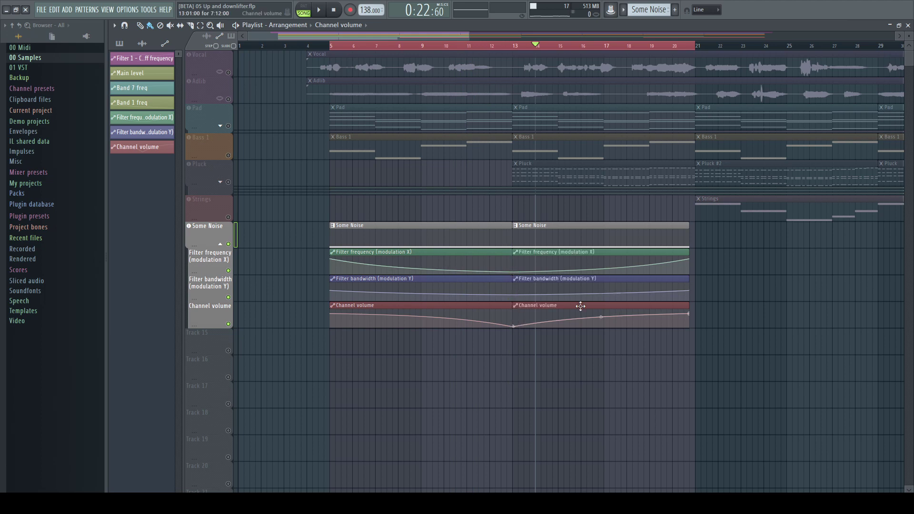
drag(554, 196, 663, 327)
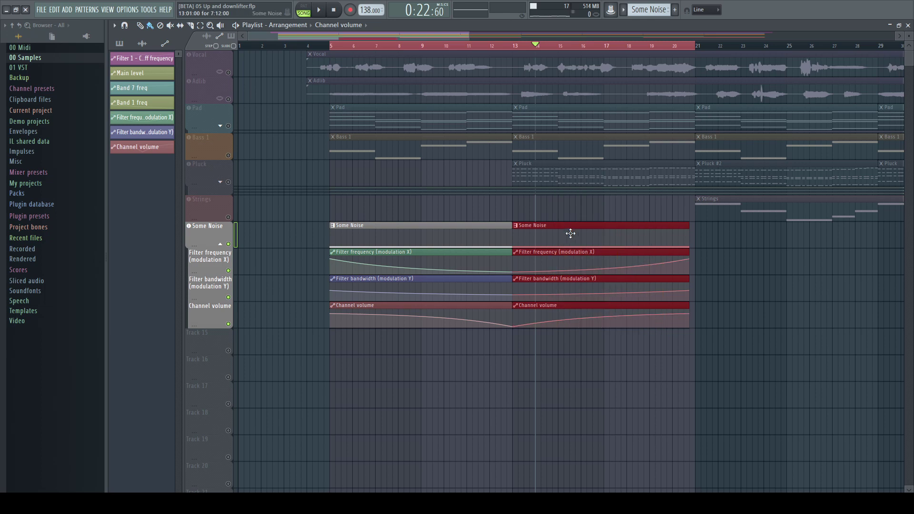
drag(569, 233, 783, 242)
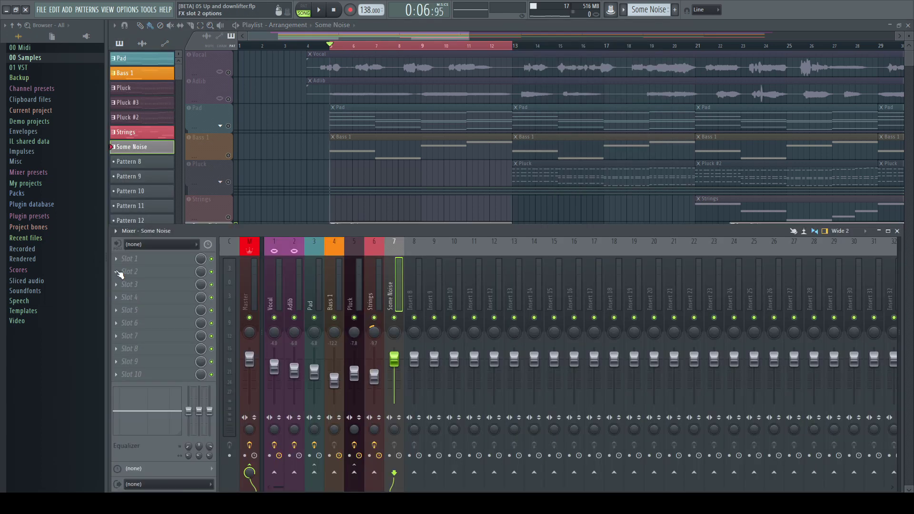
- Add Fruity Delay 2 in slot 2 of the Some Noise mixer track with about 83% feedback and 1-step time, and audition it
click(157, 271)
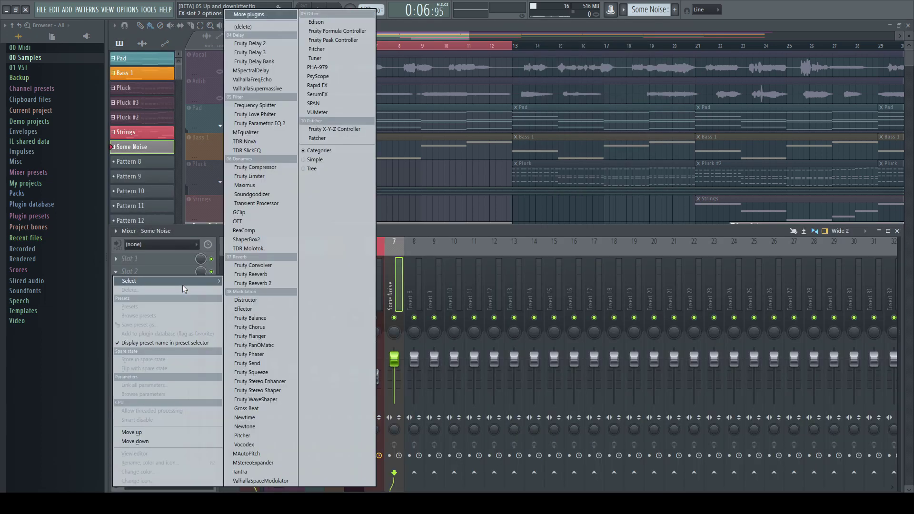
click(262, 44)
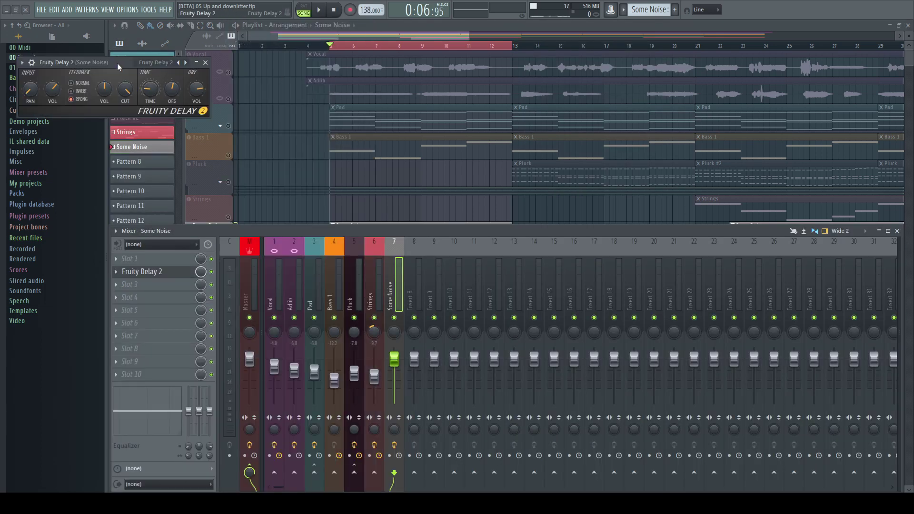
drag(118, 67, 425, 218)
drag(359, 249, 358, 244)
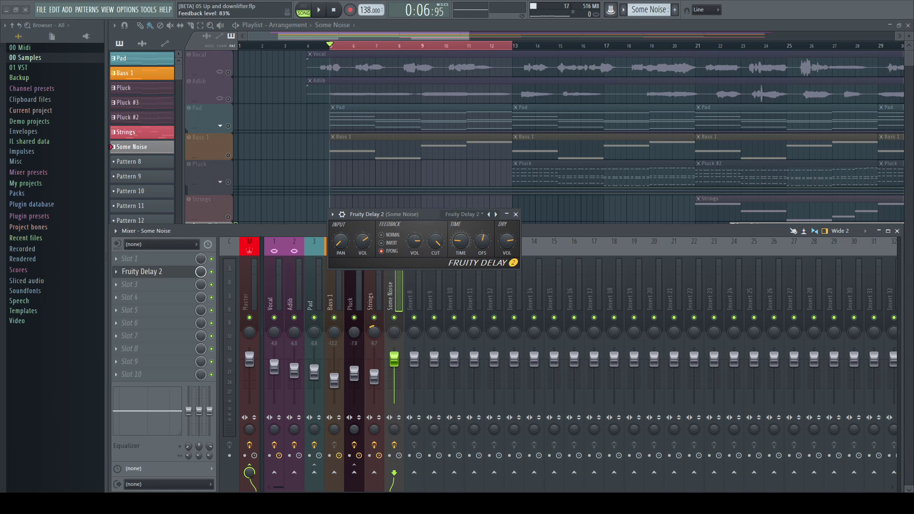
right_click(461, 243)
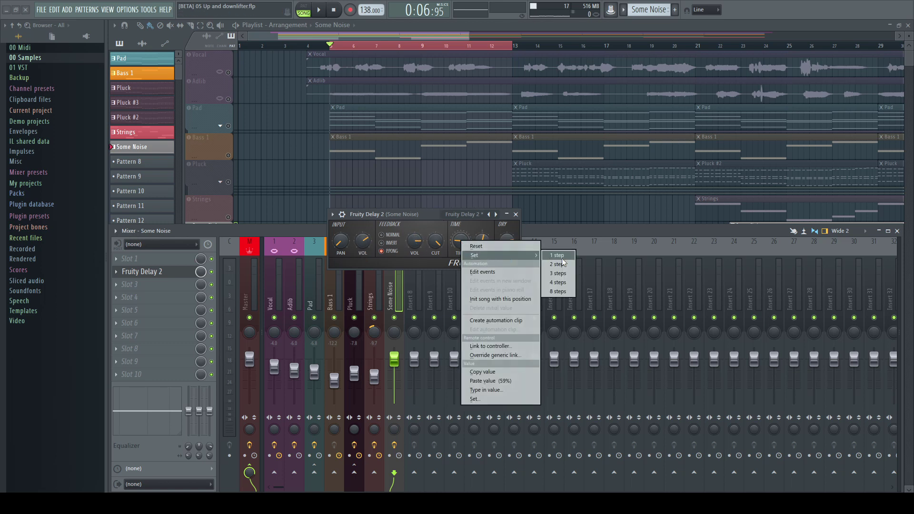
click(560, 256)
key(space)
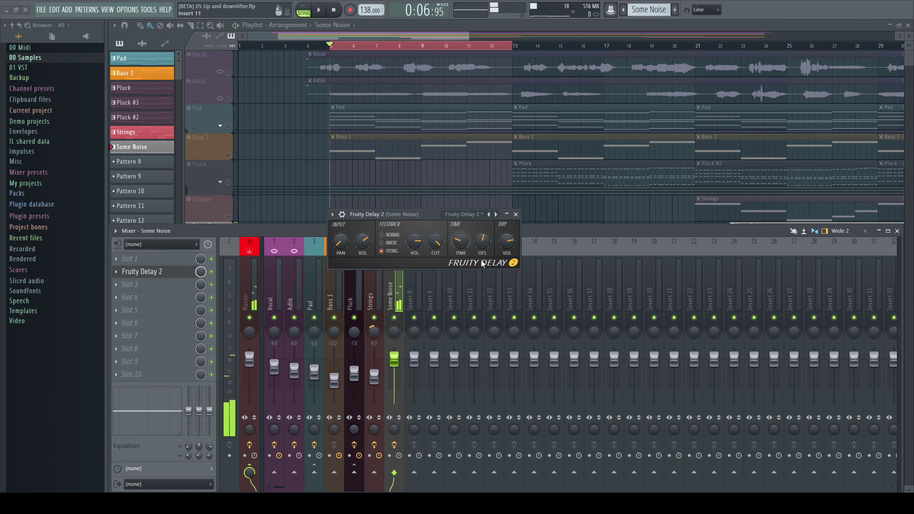
- Add Fruity Convolver in slot 3 of the Some Noise track, load the Evnt - Cathedral (Smooth) reverb, and audition it
click(515, 214)
click(153, 284)
click(256, 264)
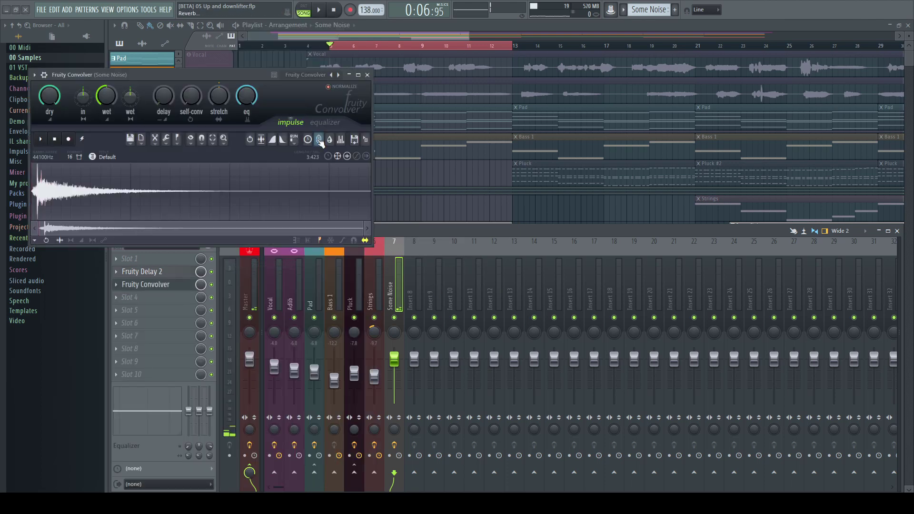
click(319, 139)
mouse_move(340, 163)
click(408, 119)
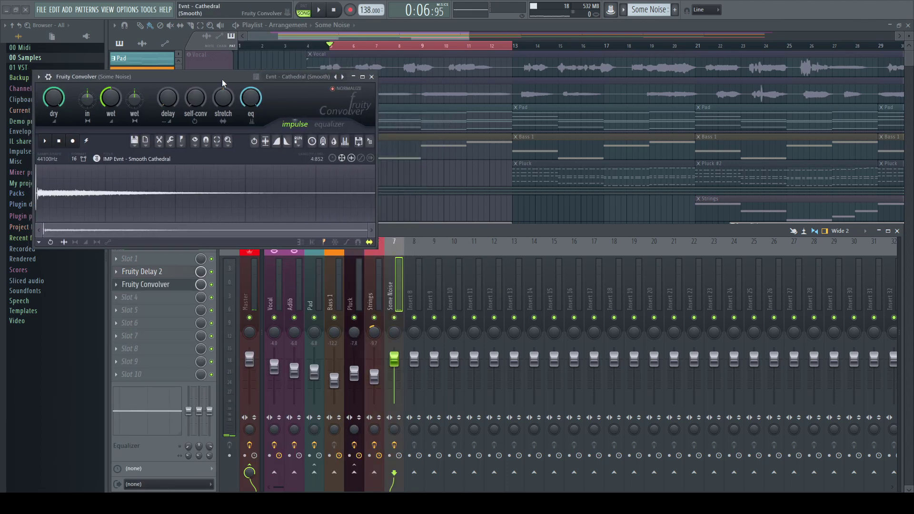
drag(221, 76, 451, 144)
key(space)
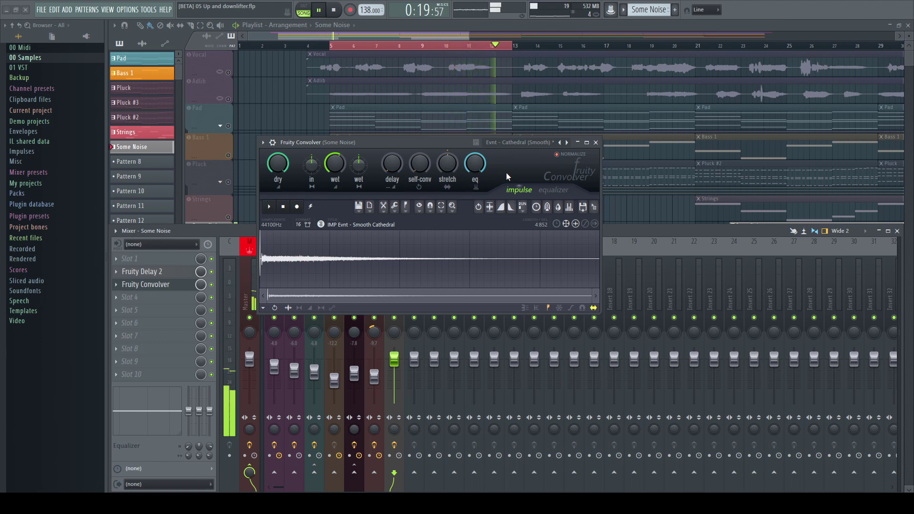
key(space)
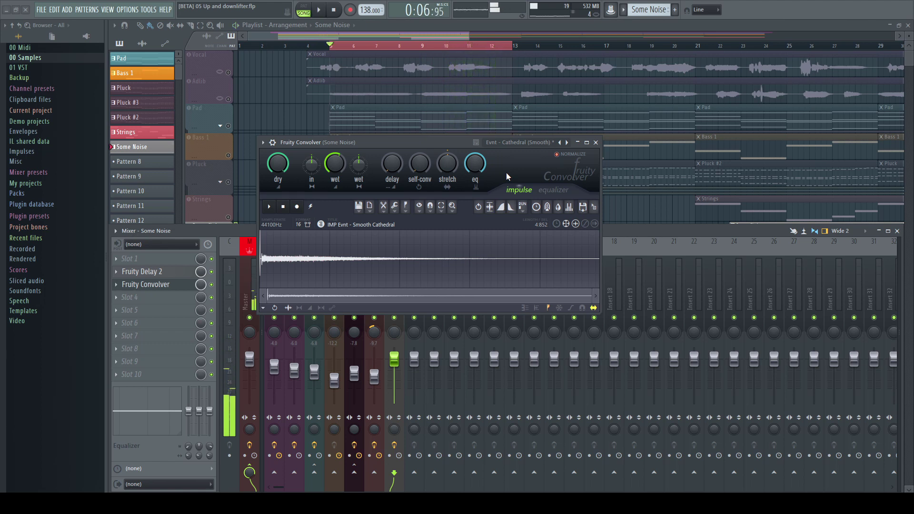
- Add Fruity Parametric EQ 2 in slot 4 of the Some Noise mixer track
click(595, 142)
click(116, 298)
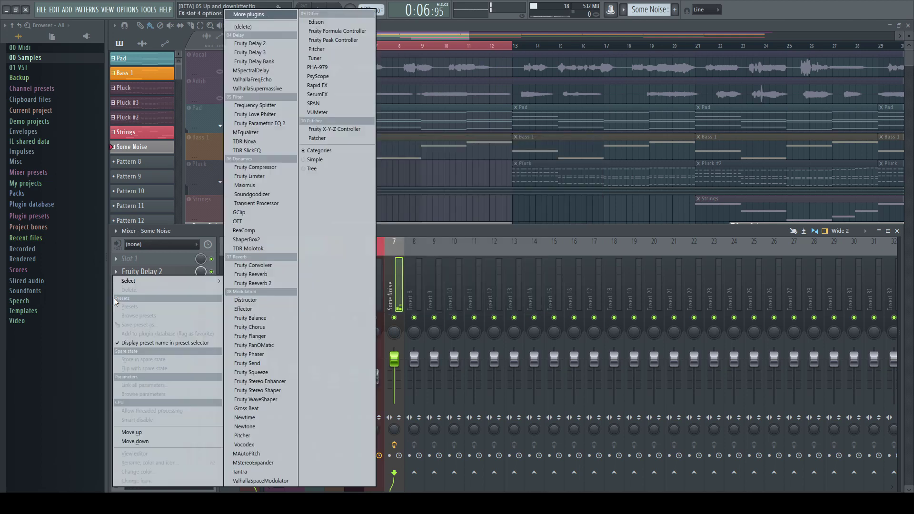
click(259, 123)
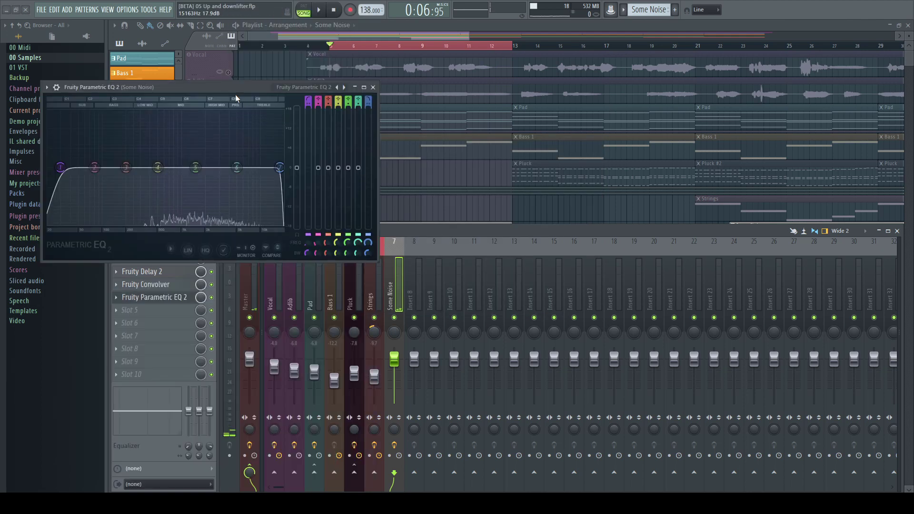
drag(235, 91, 469, 201)
- While the noise plays, raise the high-pass cutoff of EQ band 1 to about 350 Hz
key(space)
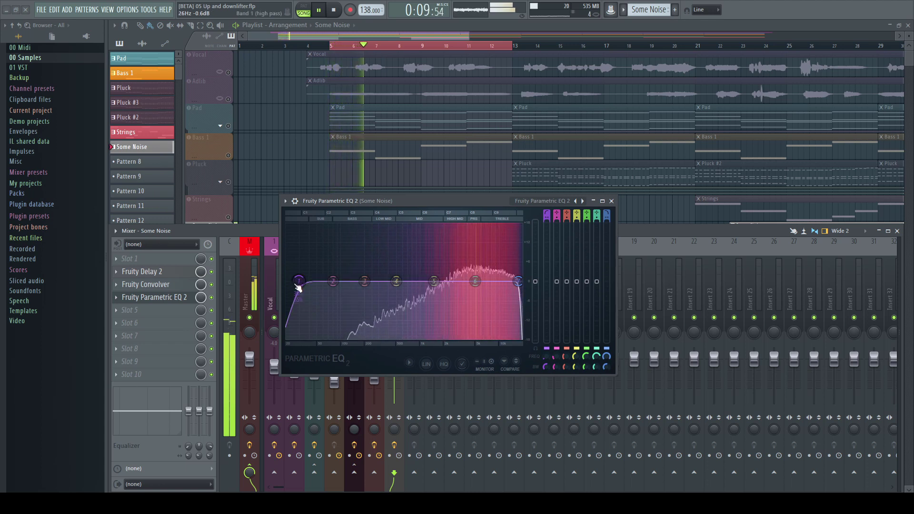
drag(298, 281, 380, 281)
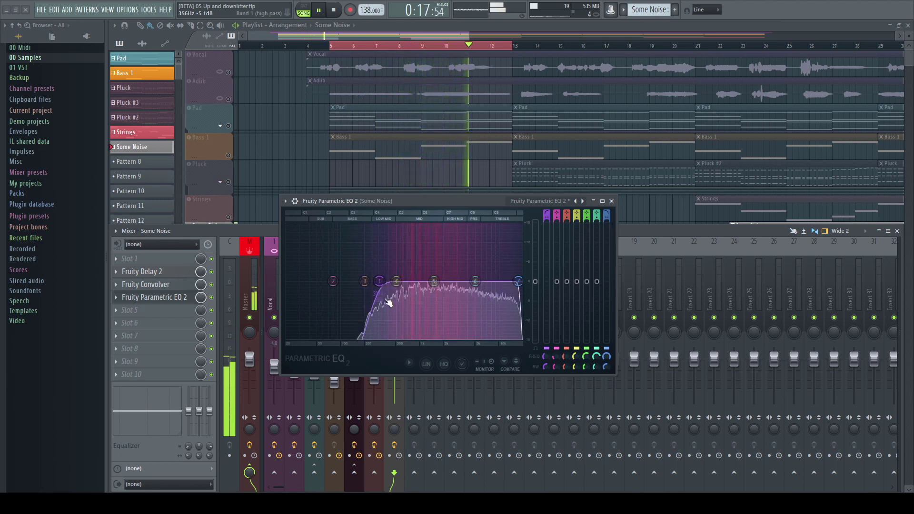
drag(380, 284, 382, 284)
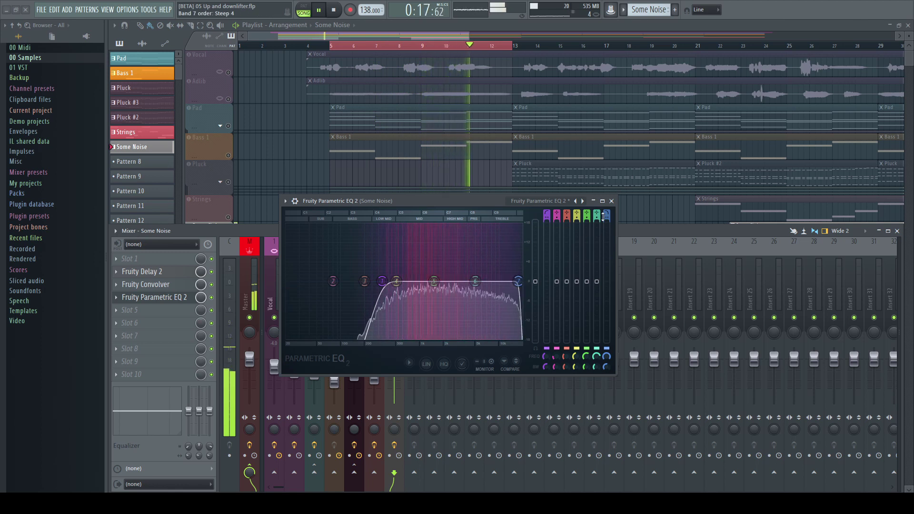
key(space)
click(611, 202)
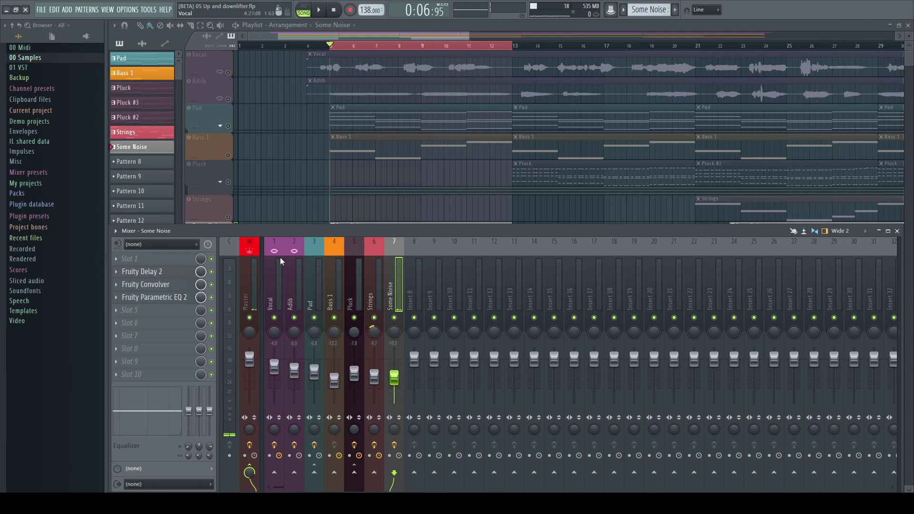
- Unmute all the other tracks and set the Some Noise mixer level to about -10.4 dB while the full mix plays
click(229, 72)
key(F9)
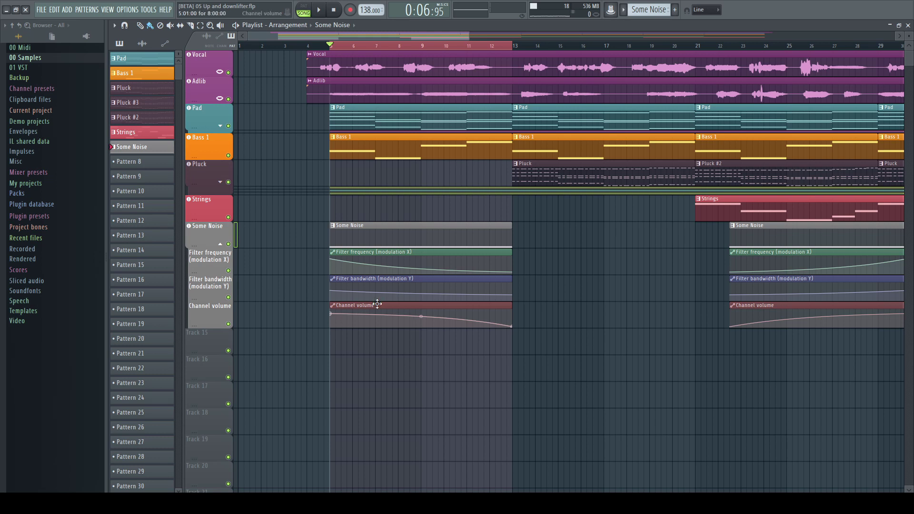
key(F9)
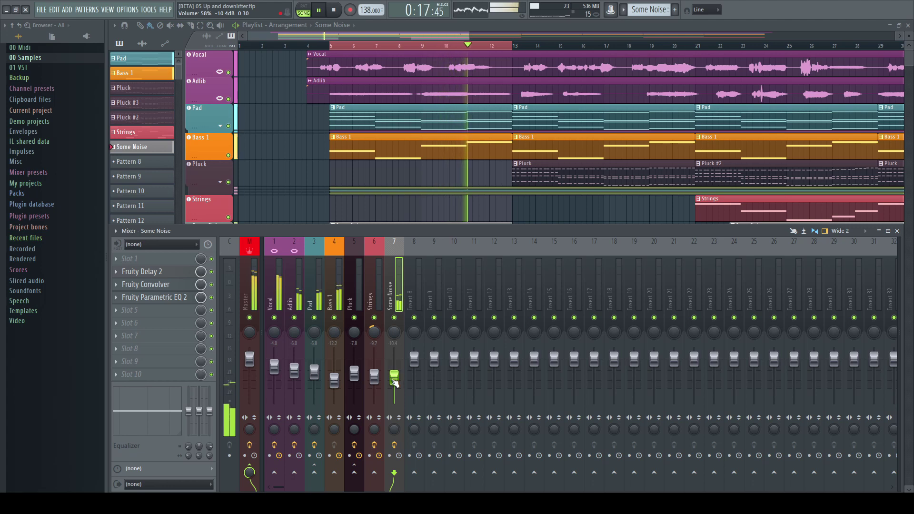
key(space)
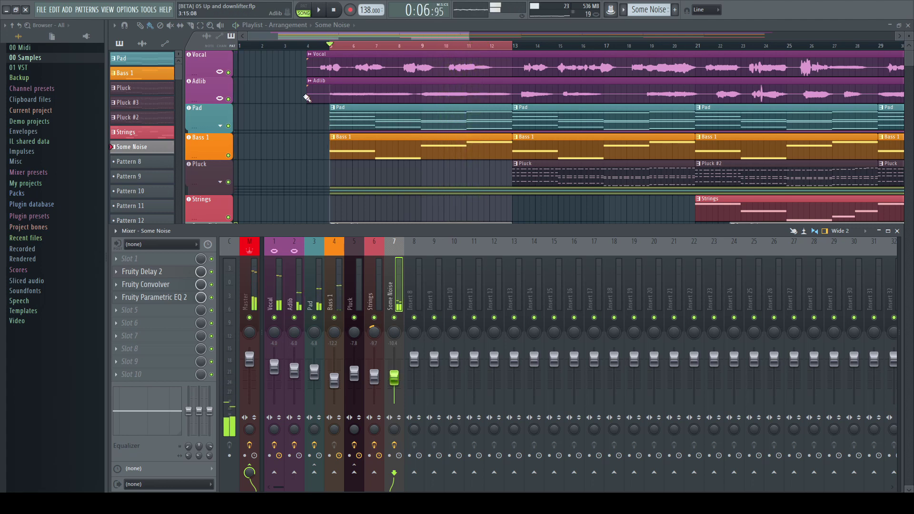
- Play the full arrangement from just before bar 5 to check the downlifter in the mix
click(318, 45)
key(F9)
key(space)
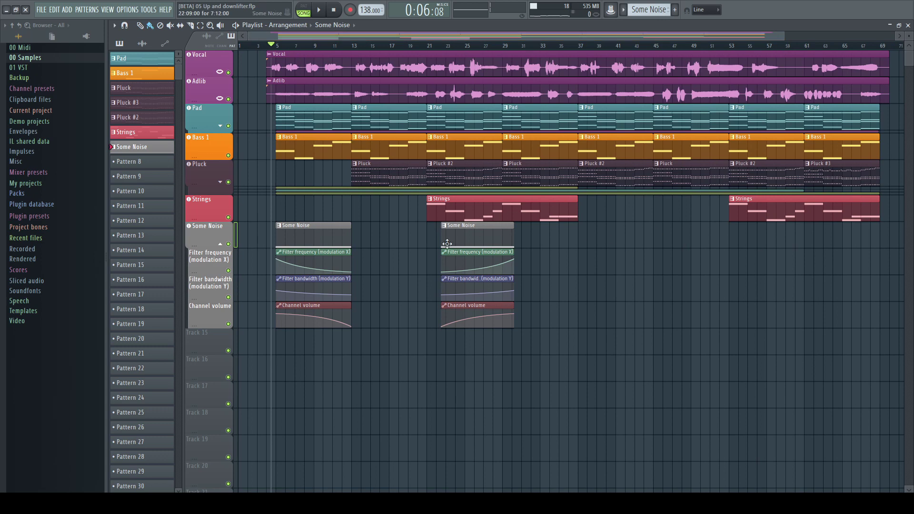
- Move the uplifter's pattern clip and its three automation clips together so they start at bar 29
drag(429, 221, 495, 326)
drag(480, 240, 536, 240)
scroll(617, 240, up, 3)
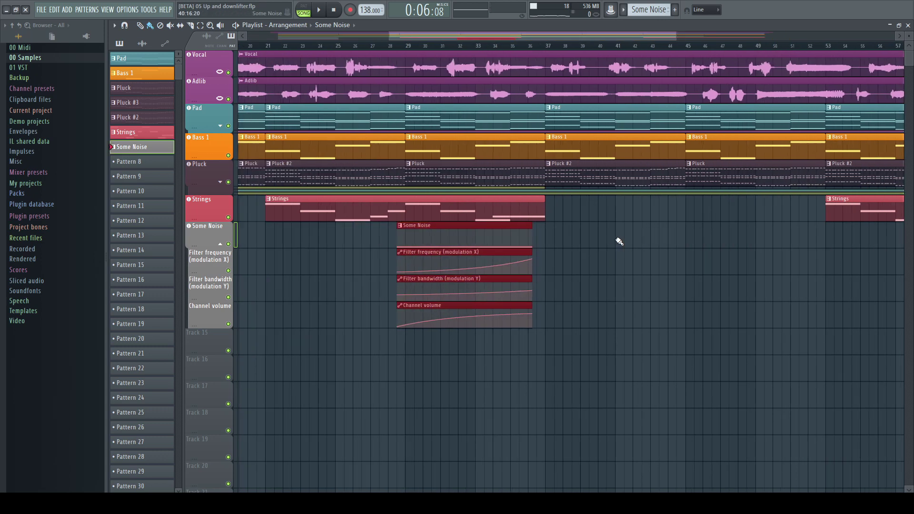
drag(435, 37, 306, 38)
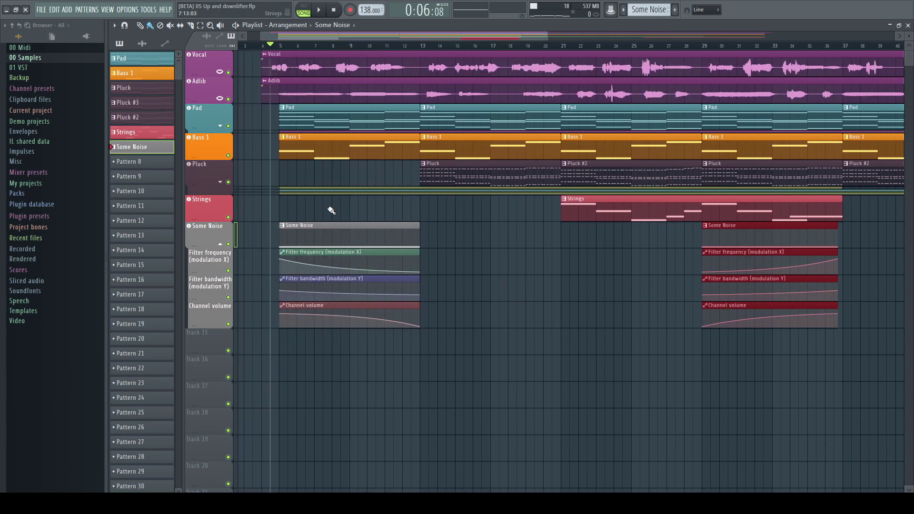
- Copy the downlifter's pattern and three automation clips from bar 5 to bar 37, and play from bar 29
drag(332, 237, 897, 257)
scroll(490, 40, right, 5)
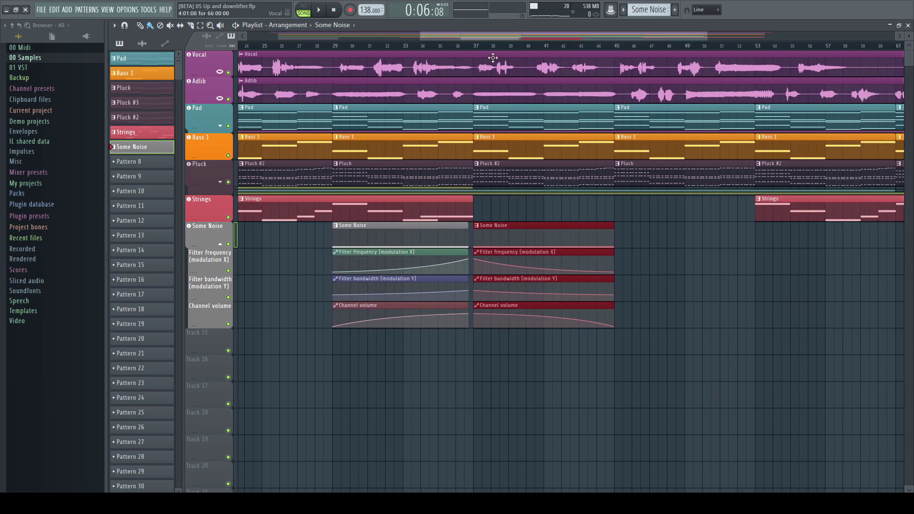
click(336, 46)
key(space)
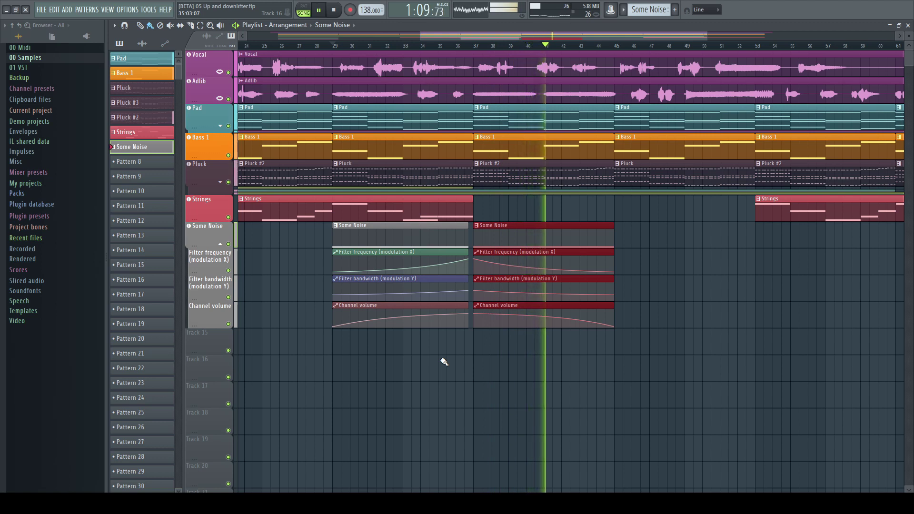
- Stop playback and copy the uplifter's pattern and three automation clips from bar 29 to bar 45
key(space)
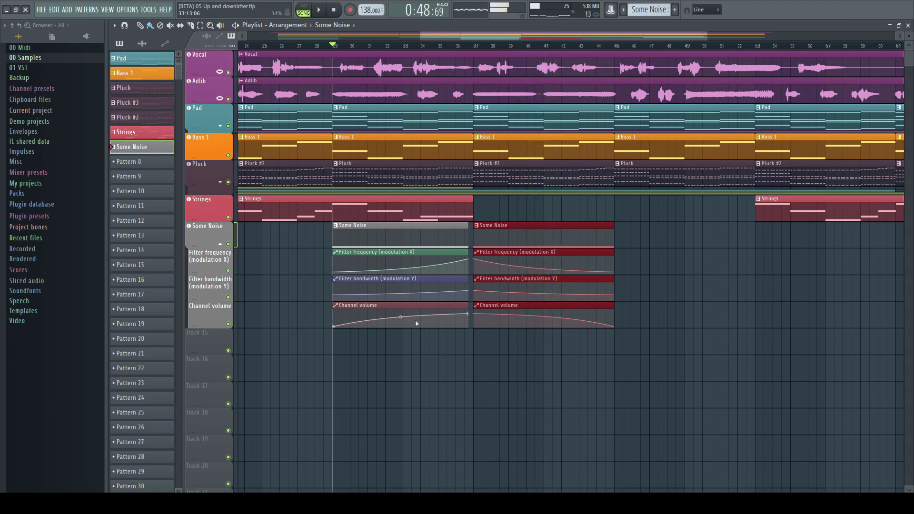
click(328, 246)
drag(375, 238, 654, 239)
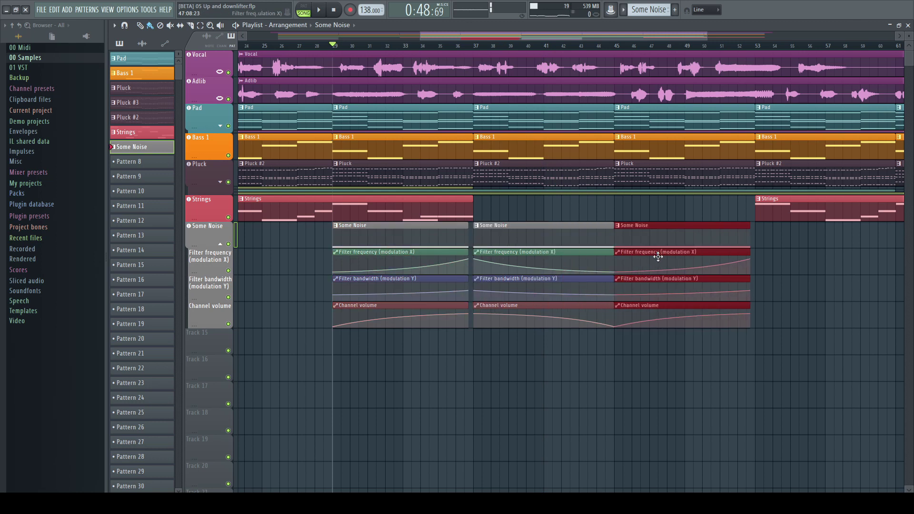
- Copy the downlifter and uplifter clips with their automation from bars 37 and 45 to bars 53 and 61
scroll(458, 44, right, 5)
click(316, 235)
drag(316, 234, 598, 235)
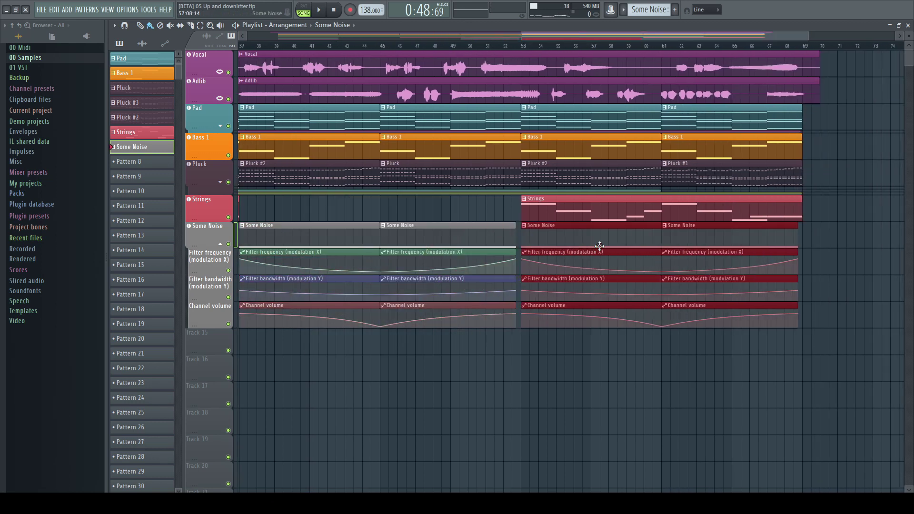
- Copy the downlifter's pattern and automation clips to bar 69, and play the end of the arrangement
scroll(564, 36, right, 5)
drag(363, 234, 637, 235)
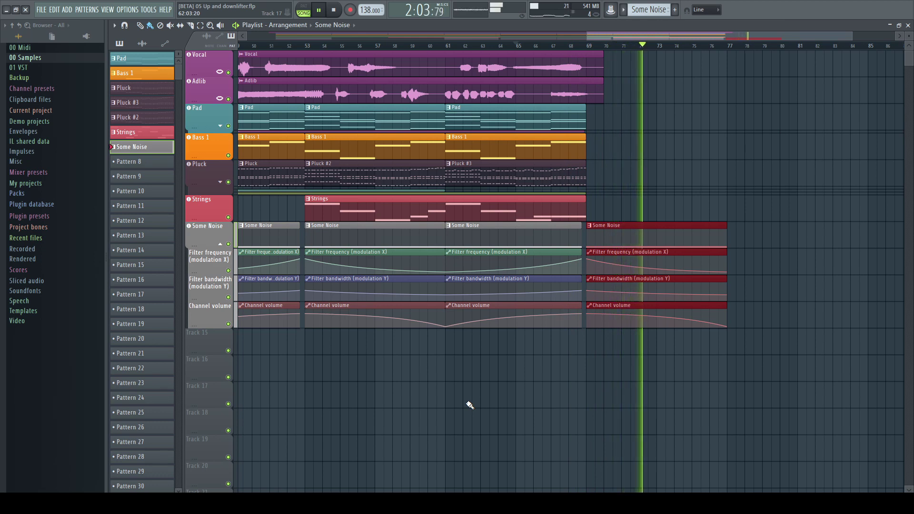
key(space)
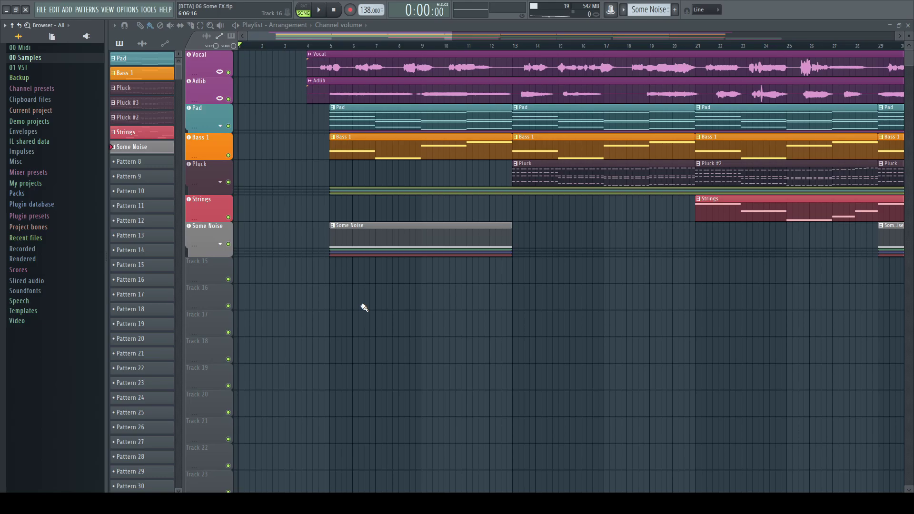
- Add a Patcher instrument channel named FX and place an FX pattern clip at bar 5
key(F8)
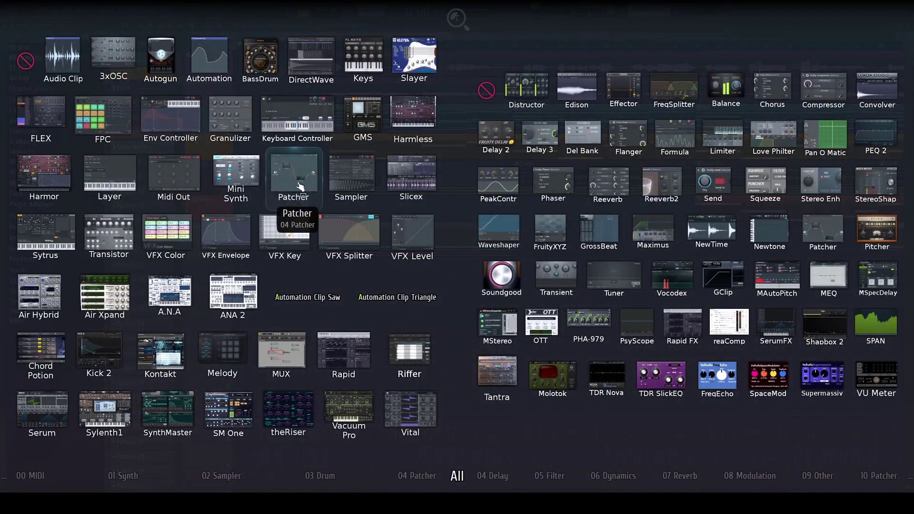
drag(296, 183, 210, 274)
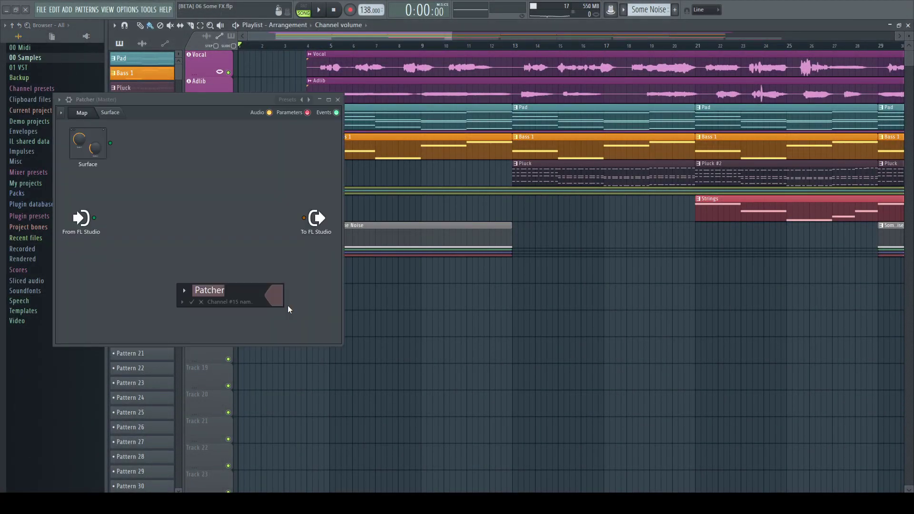
click(184, 302)
click(333, 322)
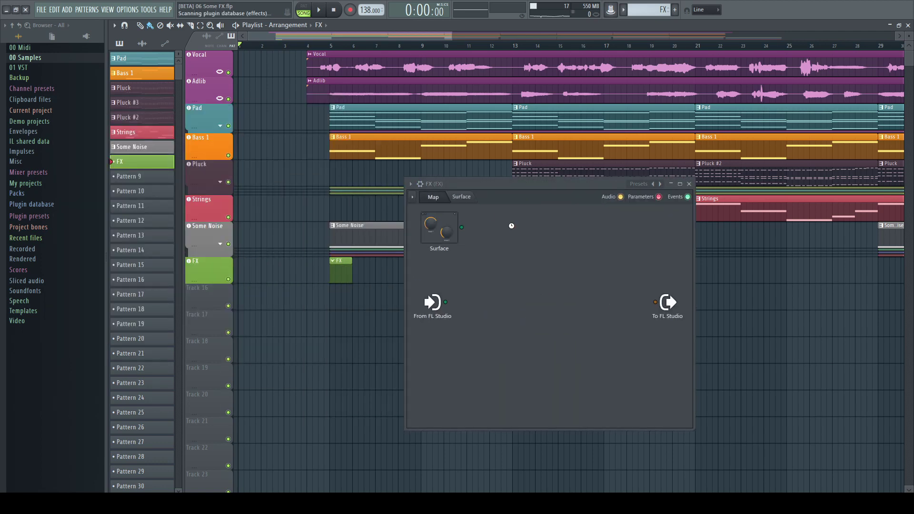
- Add FPC to the FX Patcher map and open it for editing
key(F8)
drag(101, 118, 498, 272)
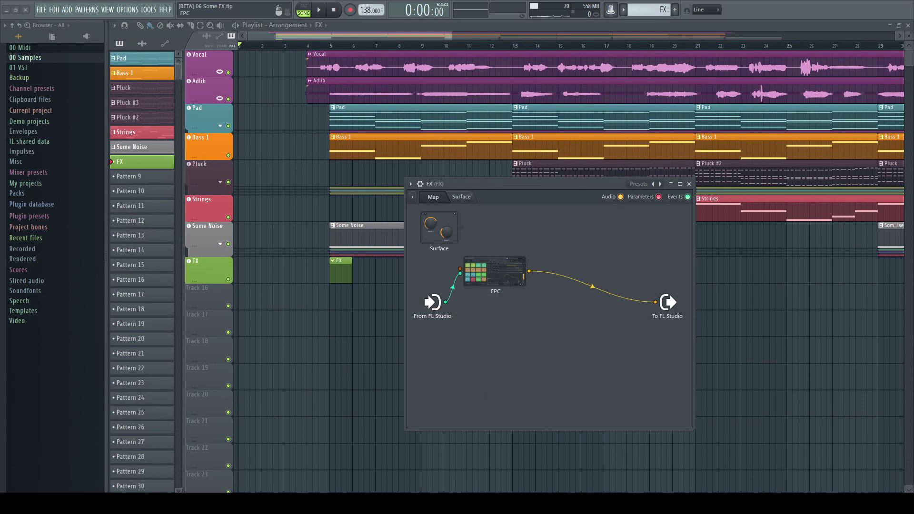
click(496, 275)
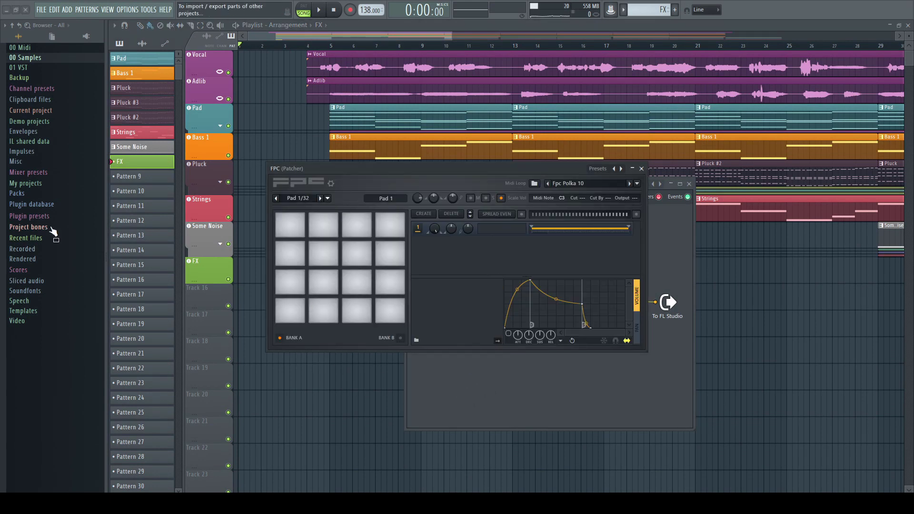
- Browse the ModeAudio drum pack's Kicks and load Collider Tuned Kick 02 onto FPC's first pad
click(25, 193)
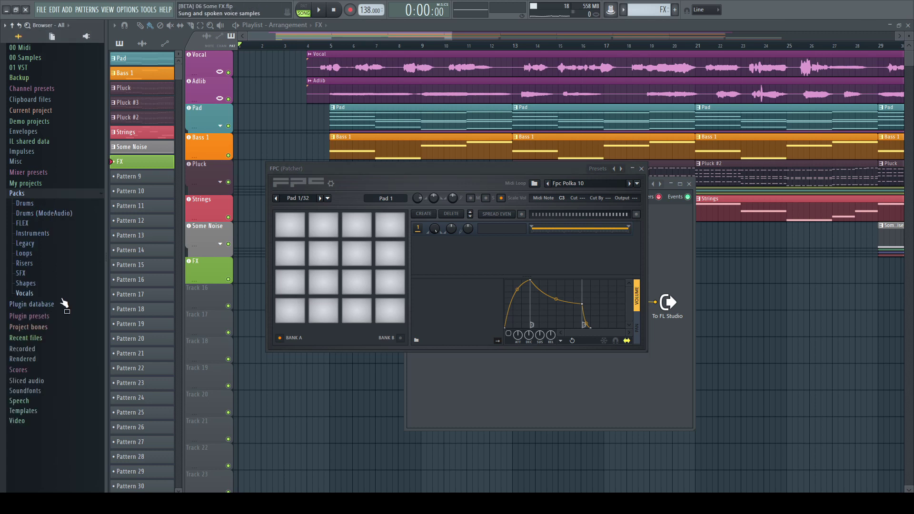
click(54, 214)
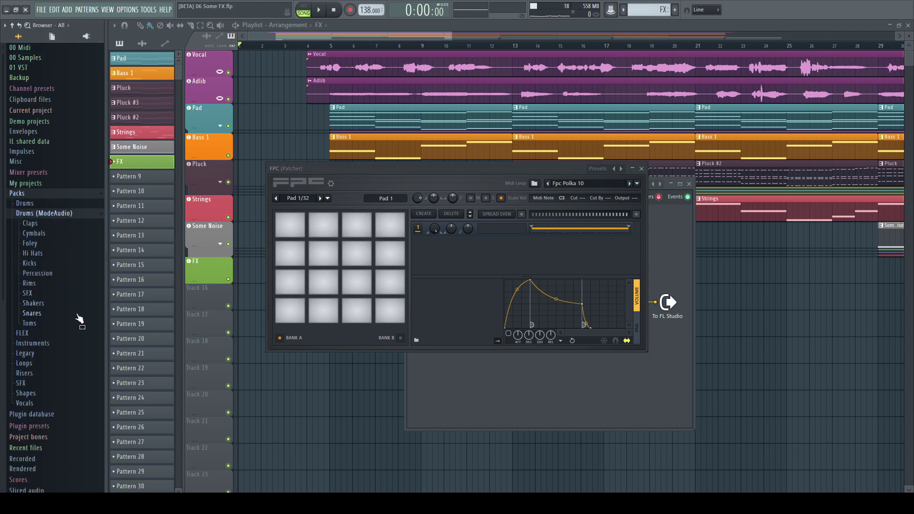
click(51, 265)
scroll(71, 300, down, 10)
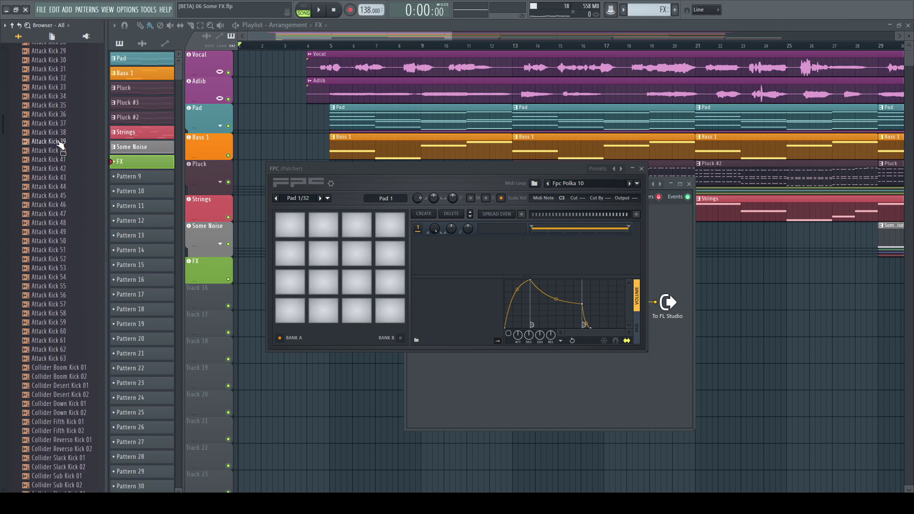
click(51, 349)
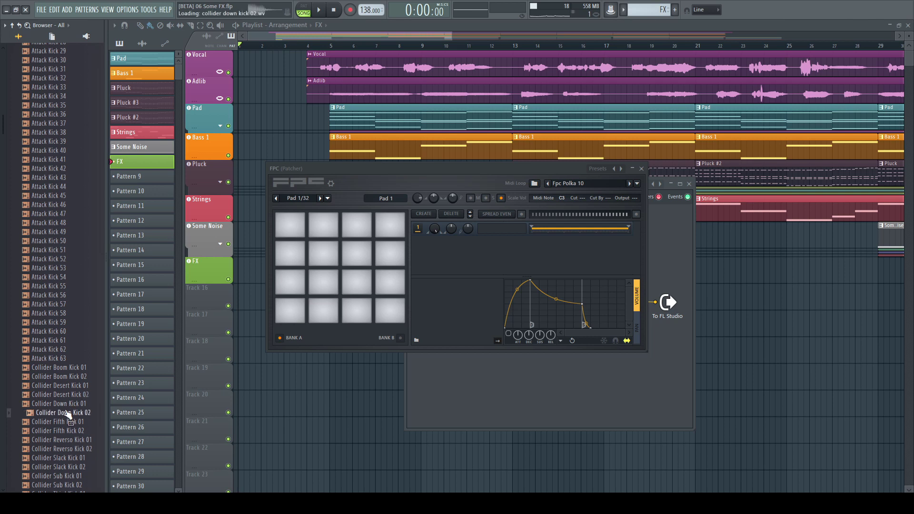
click(62, 430)
scroll(93, 380, down, 8)
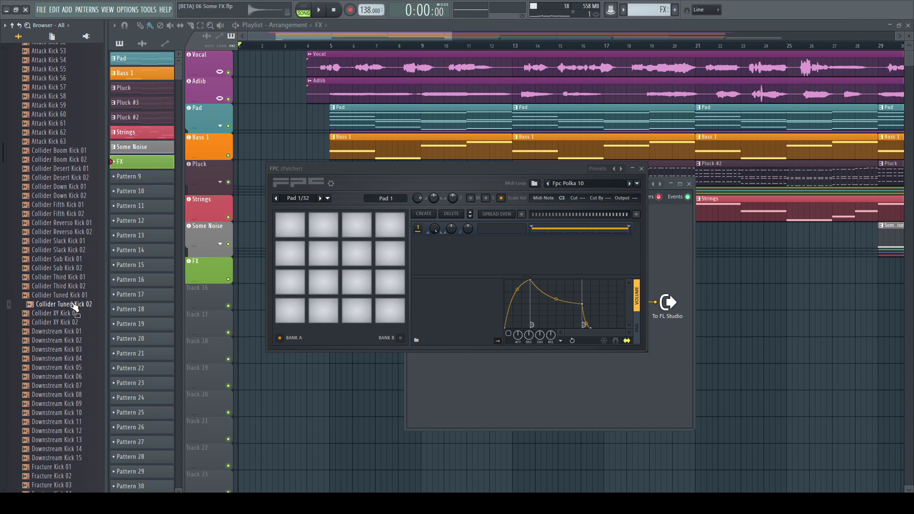
click(67, 349)
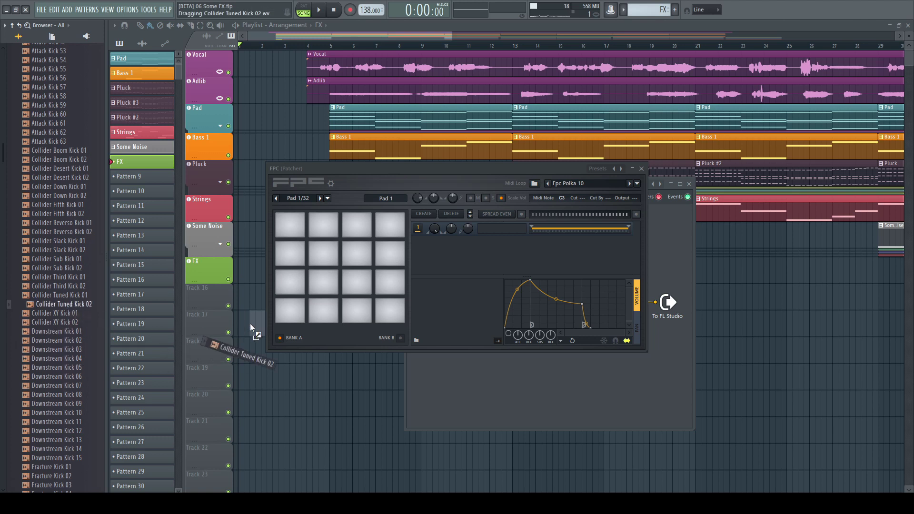
drag(253, 328, 290, 312)
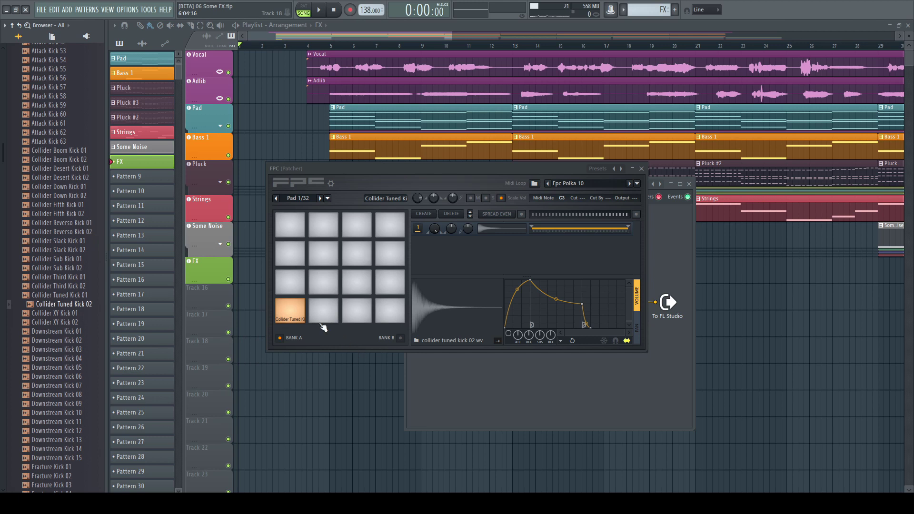
- Audition the kick on FPC's first pad, and return to the Patcher map
click(293, 310)
click(293, 310)
click(292, 310)
key(Escape)
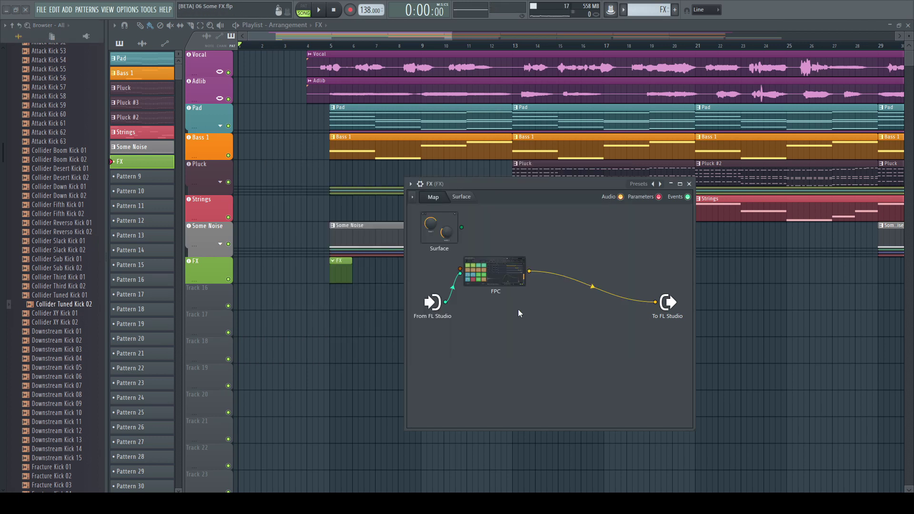
- Insert SPAN after FPC in Patcher, switch it to High Res mode, and check the kick's fundamental pitch
key(F8)
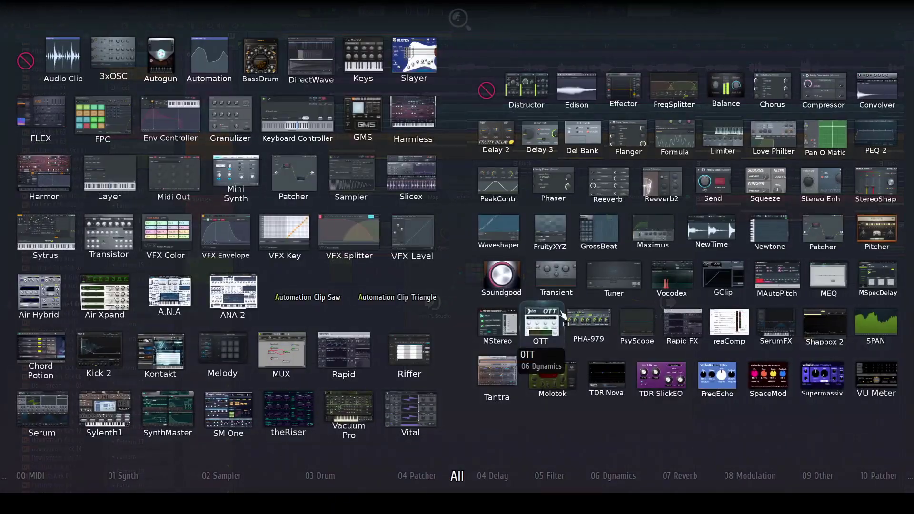
drag(878, 333, 611, 318)
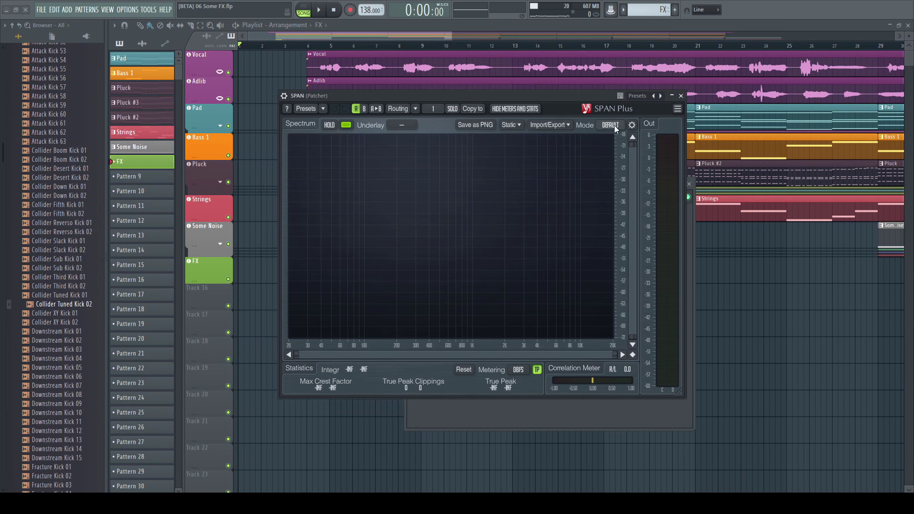
click(613, 125)
click(613, 165)
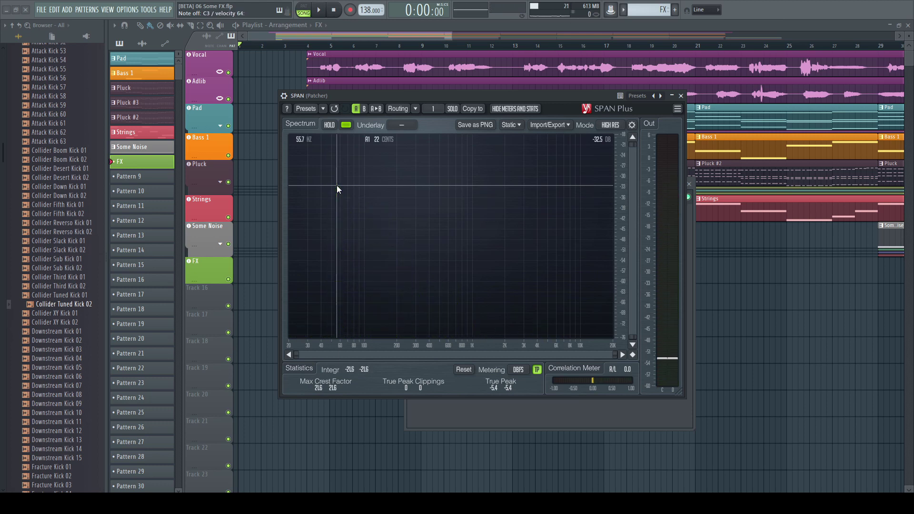
click(680, 96)
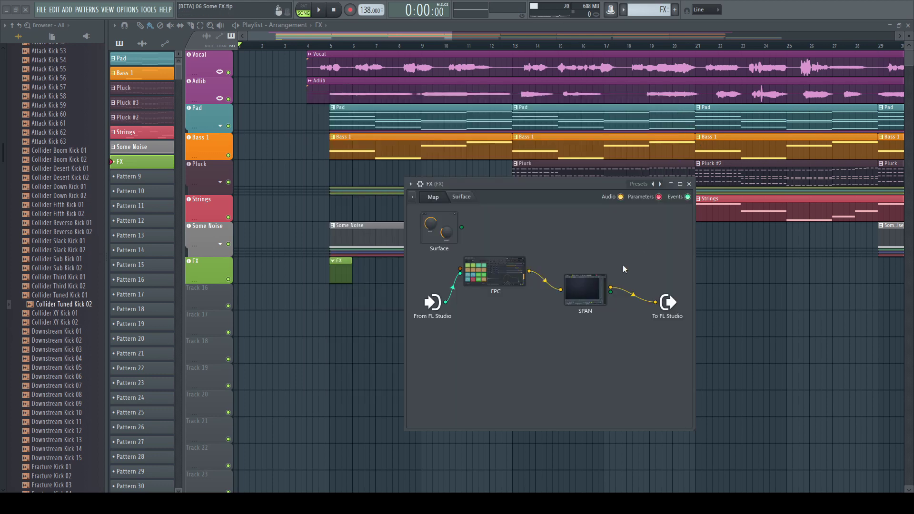
- Delete SPAN from the Patcher map and reconnect FPC's audio output to To FL Studio
right_click(586, 291)
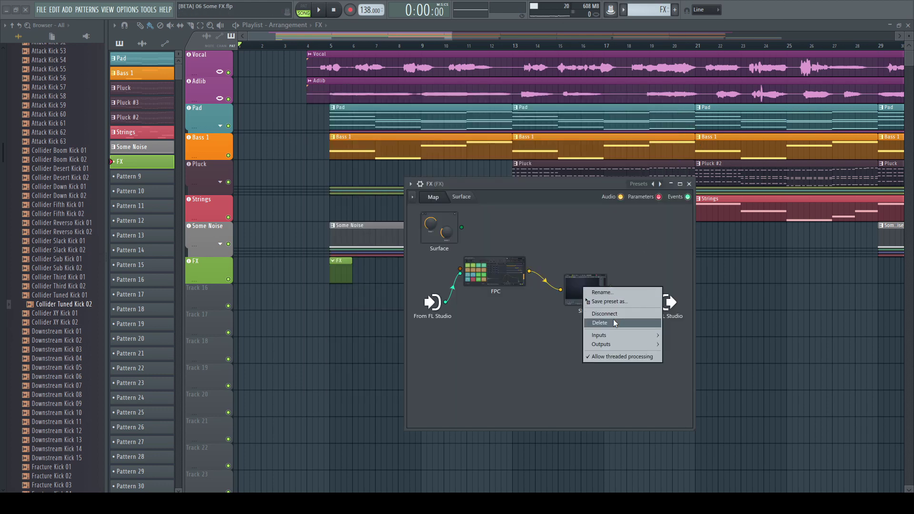
click(612, 319)
drag(530, 272, 655, 303)
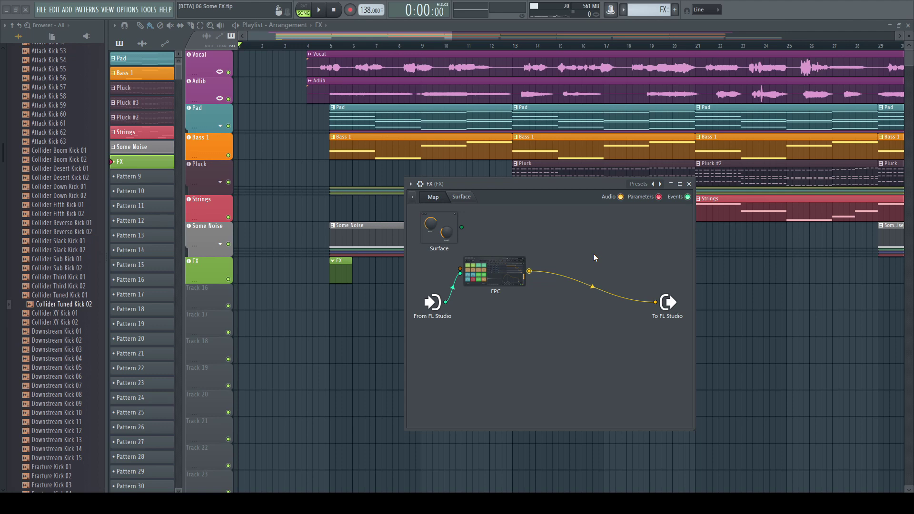
- Insert Fruity Reeverb 2 between FPC and the Patcher output, and open its settings
key(F8)
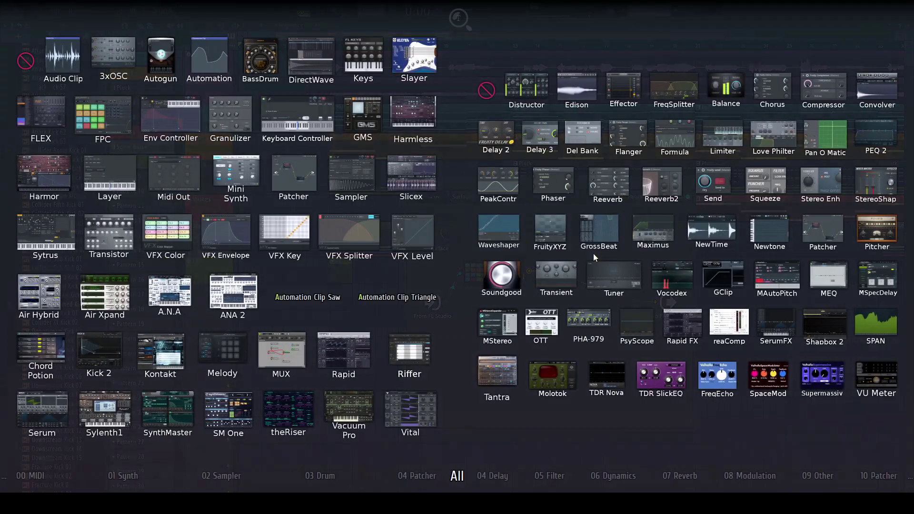
drag(670, 184, 571, 236)
click(573, 238)
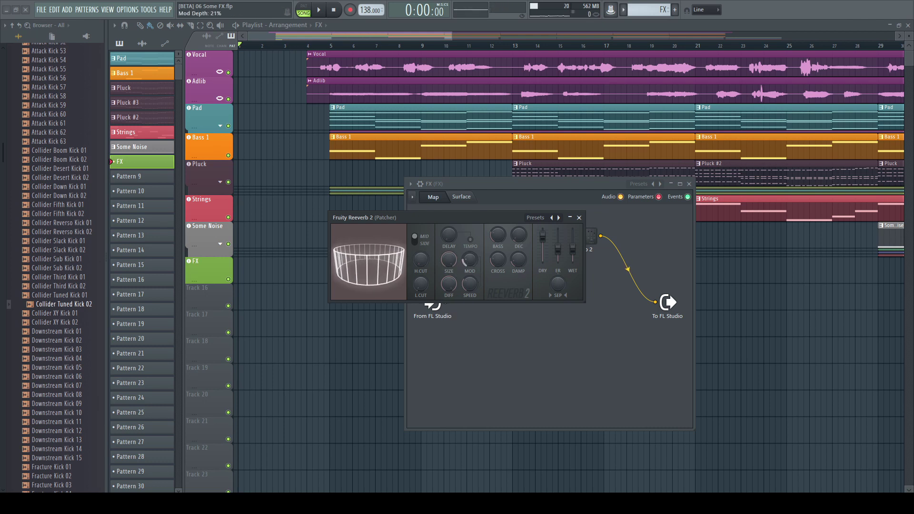
- Lengthen the reverb's decay and raise its wet level while auditioning the kick, and close Fruity Reeverb 2
drag(519, 234, 519, 219)
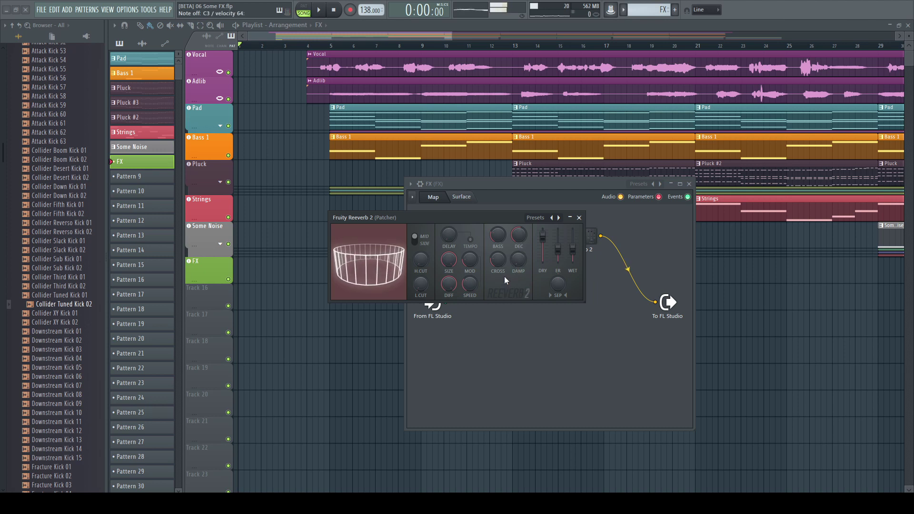
drag(572, 250, 572, 234)
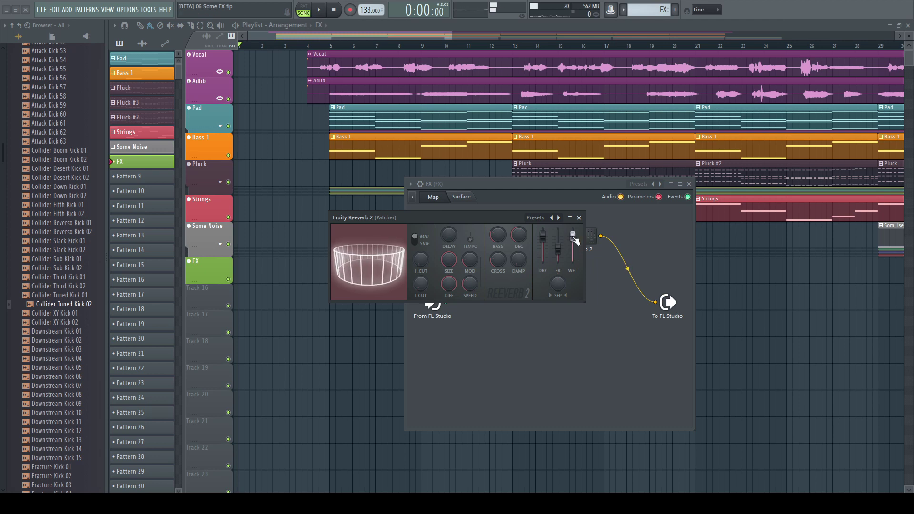
drag(575, 241, 574, 238)
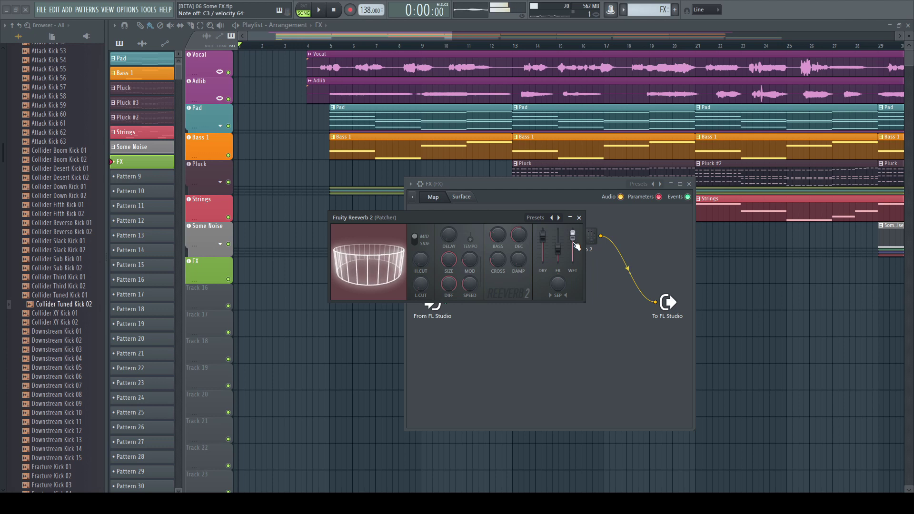
drag(572, 236, 573, 237)
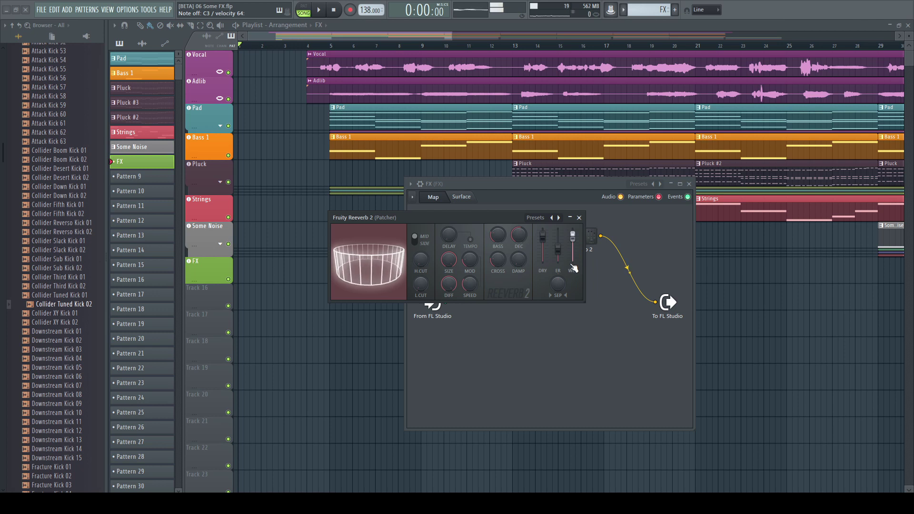
click(578, 218)
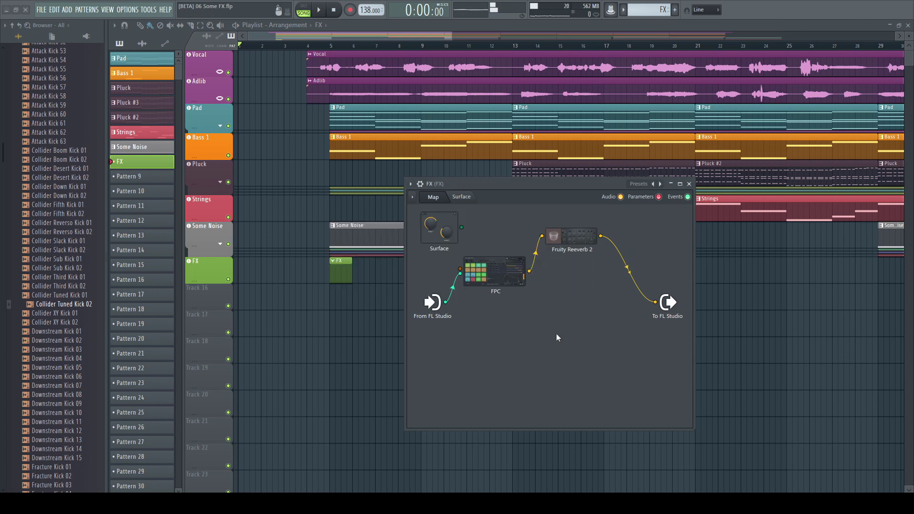
- Add Fruity Parametric EQ 2 after the reverb, cut the lowest and high frequencies, and boost band 2 in the bass range
key(F8)
drag(826, 147, 642, 269)
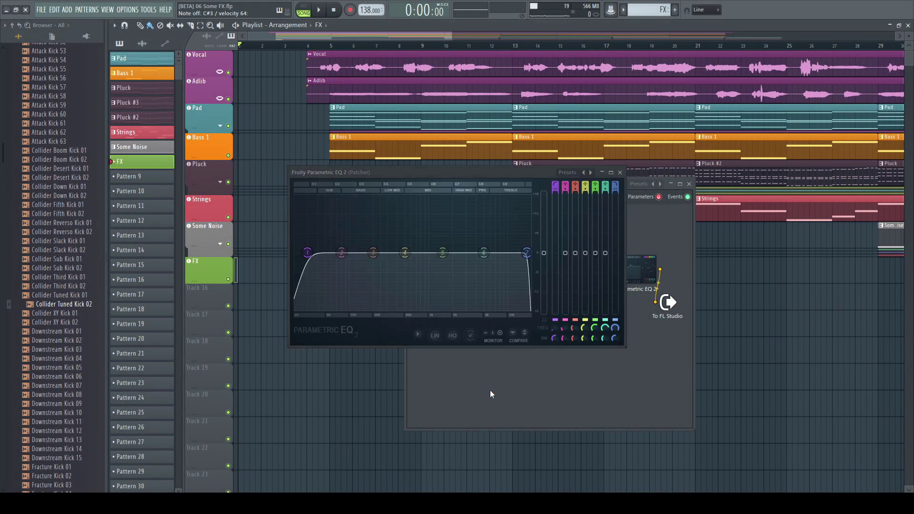
key(z)
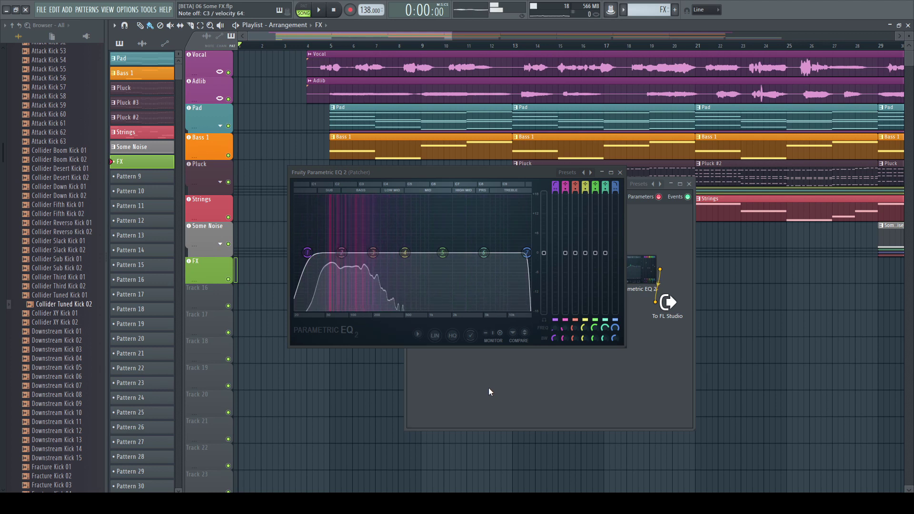
drag(325, 269, 329, 252)
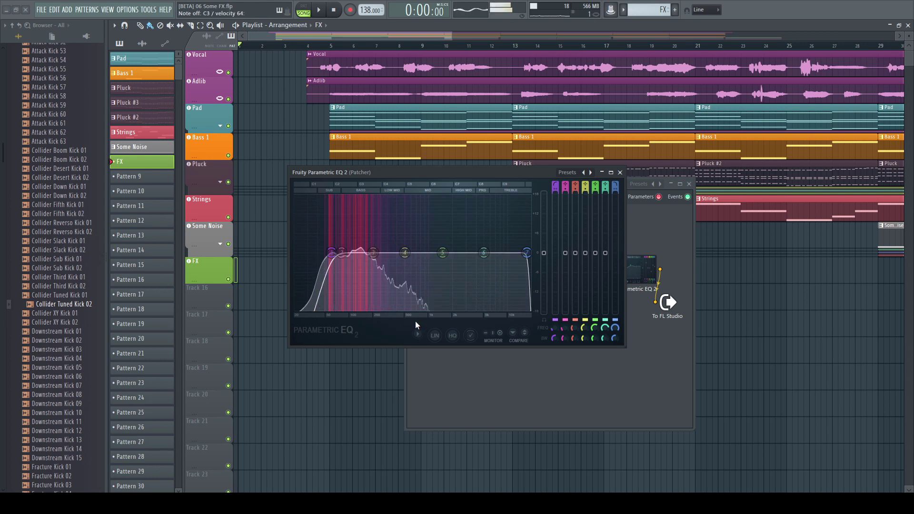
drag(526, 253, 354, 244)
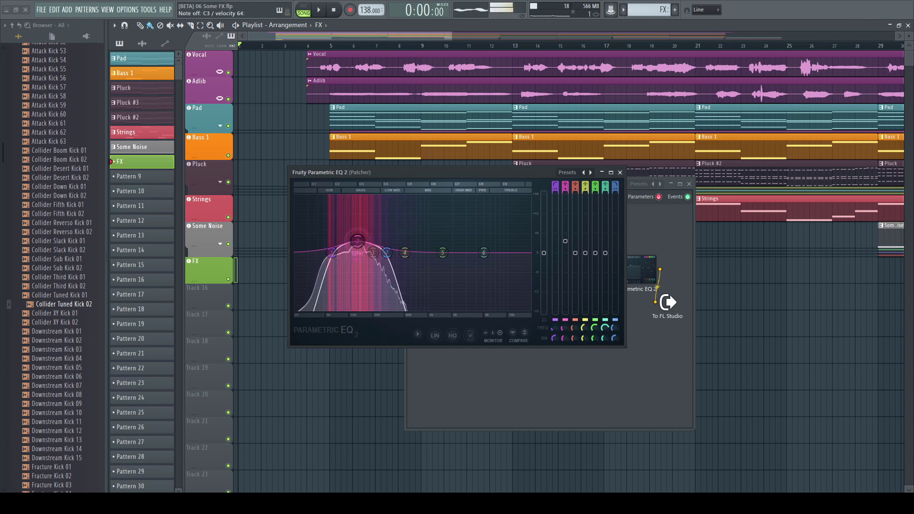
- Slightly reduce the band 2 boost in the kick's Fruity Parametric EQ 2 and close the equalizer
drag(357, 240, 366, 255)
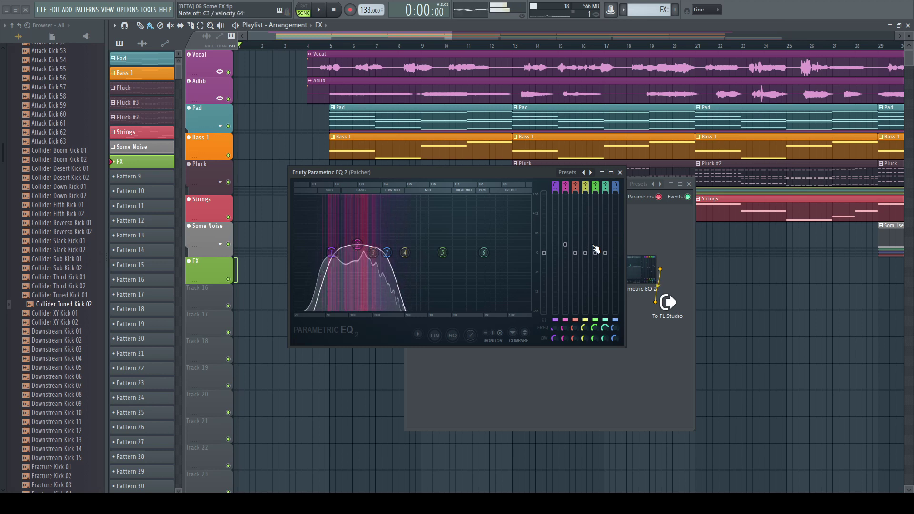
click(620, 173)
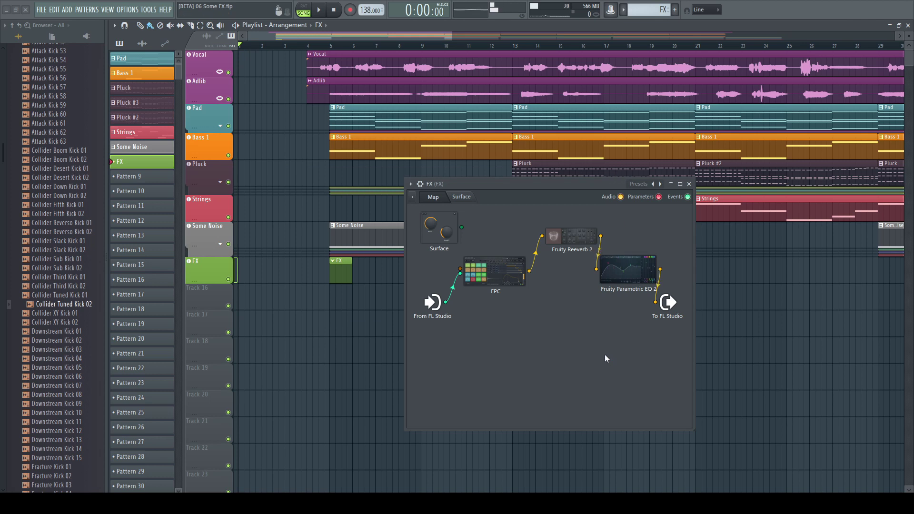
- Open FPC and show the Cymbals folder of the Drums (ModeAudio) pack in place of its Kicks
click(485, 275)
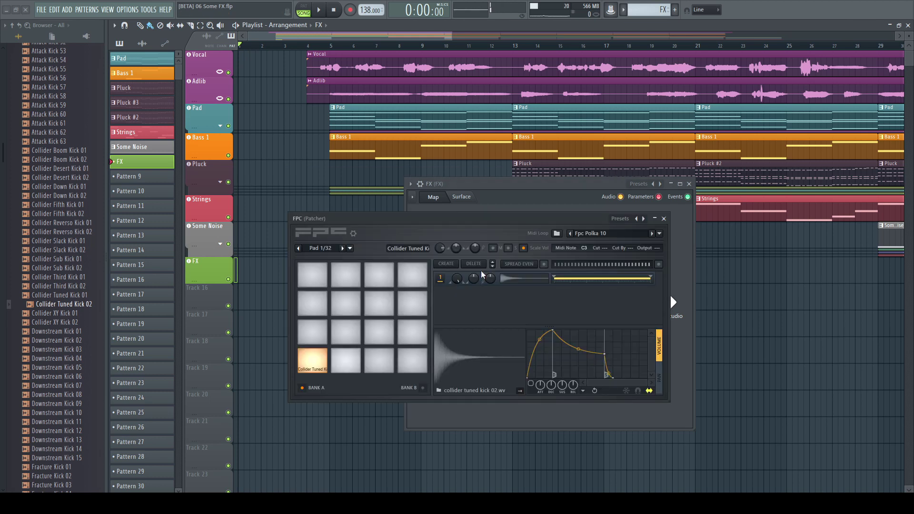
scroll(33, 68, up, 5)
scroll(32, 68, up, 5)
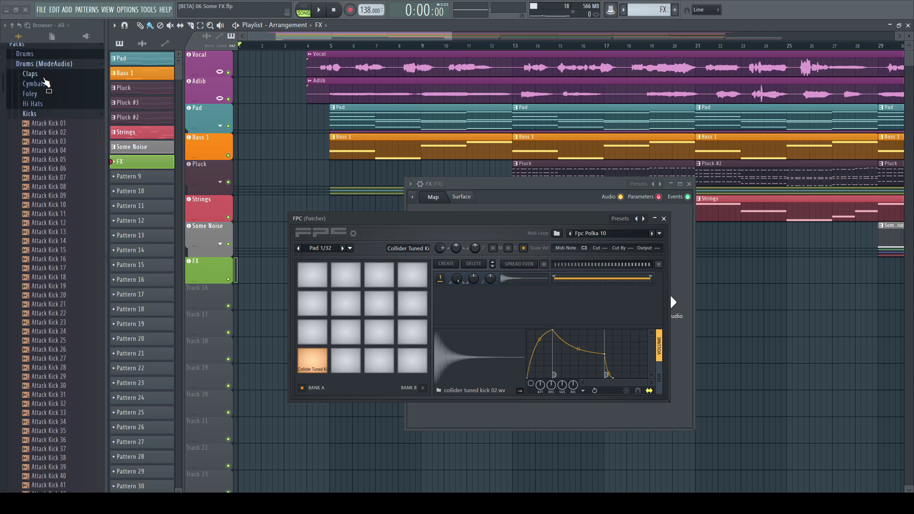
click(34, 119)
click(34, 192)
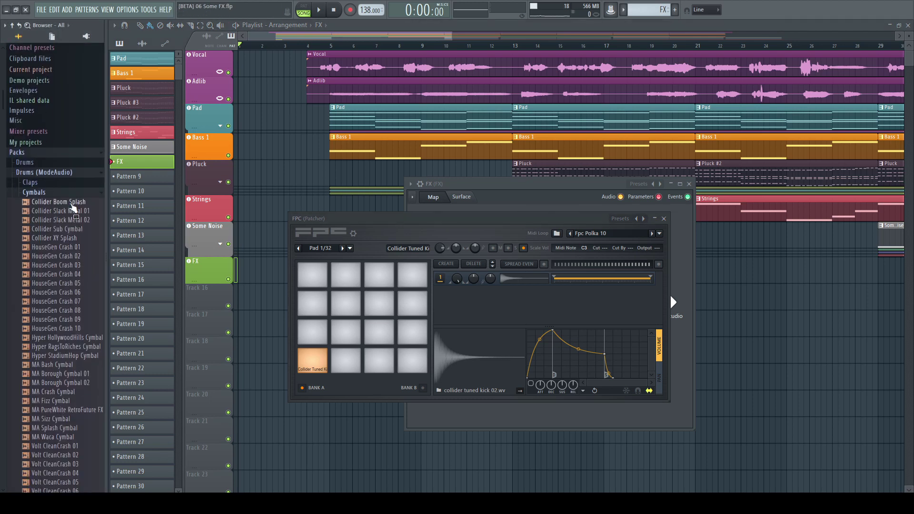
- Audition the HouseGen crashes and load HouseGen Crash 05 onto FPC's second pad
click(71, 228)
click(72, 247)
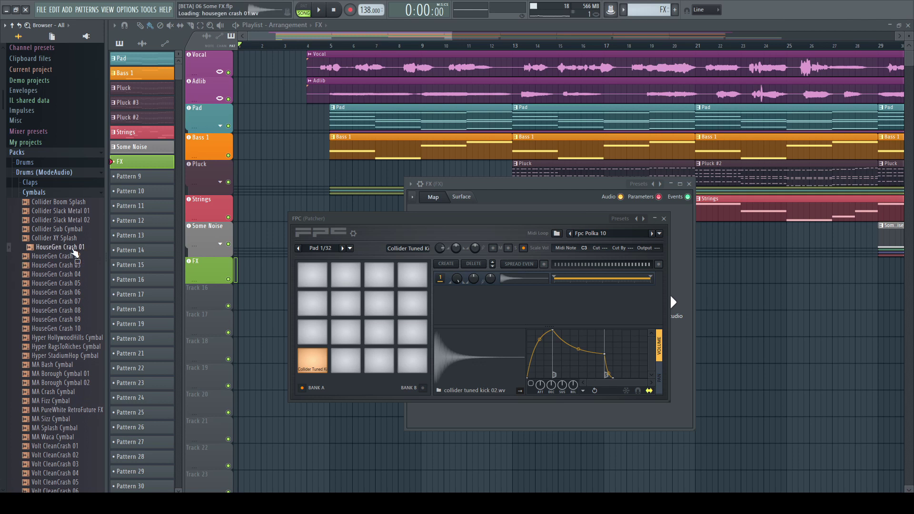
click(71, 265)
click(71, 274)
click(71, 283)
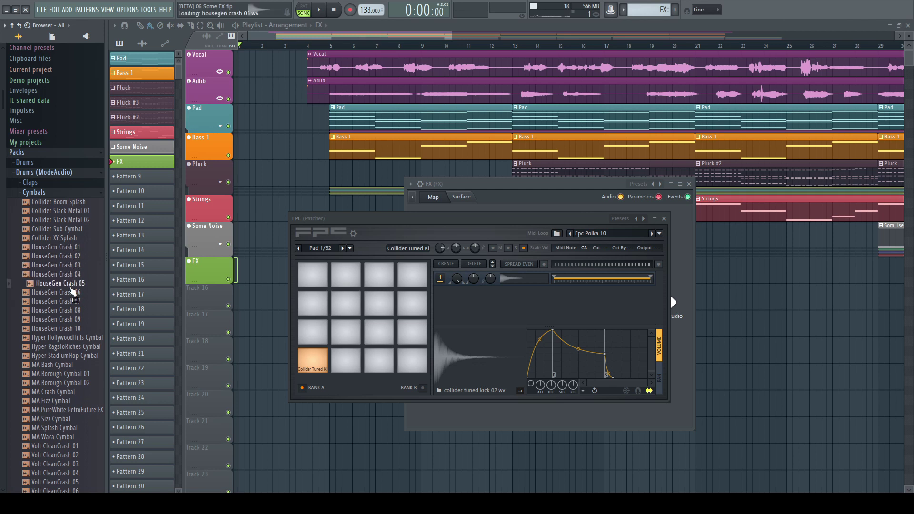
click(71, 247)
click(71, 283)
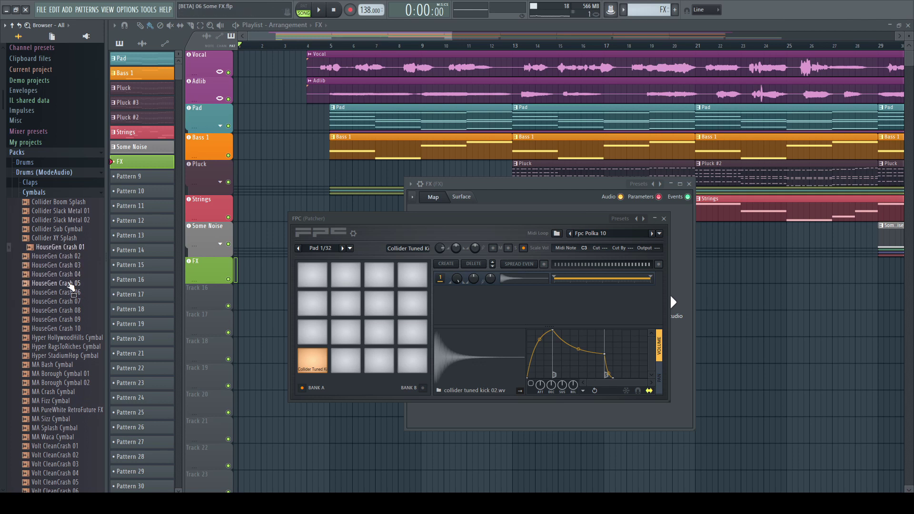
drag(72, 294, 346, 368)
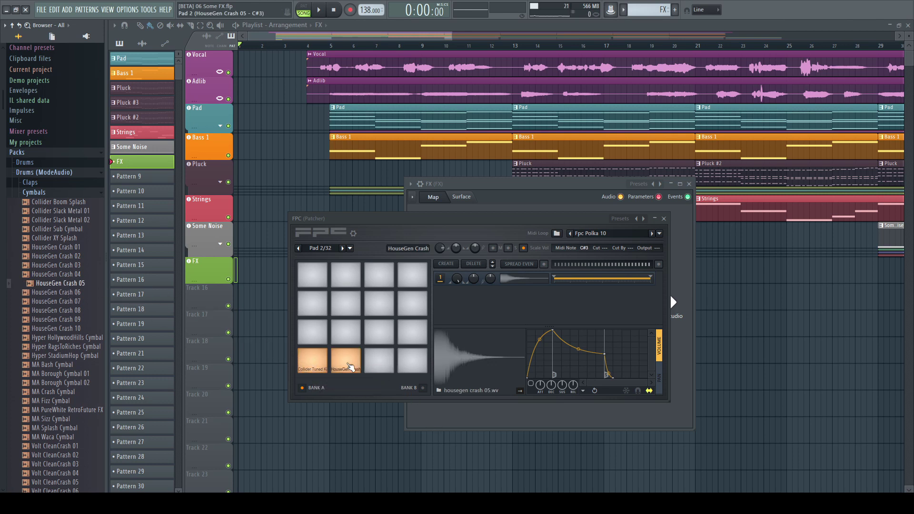
click(351, 368)
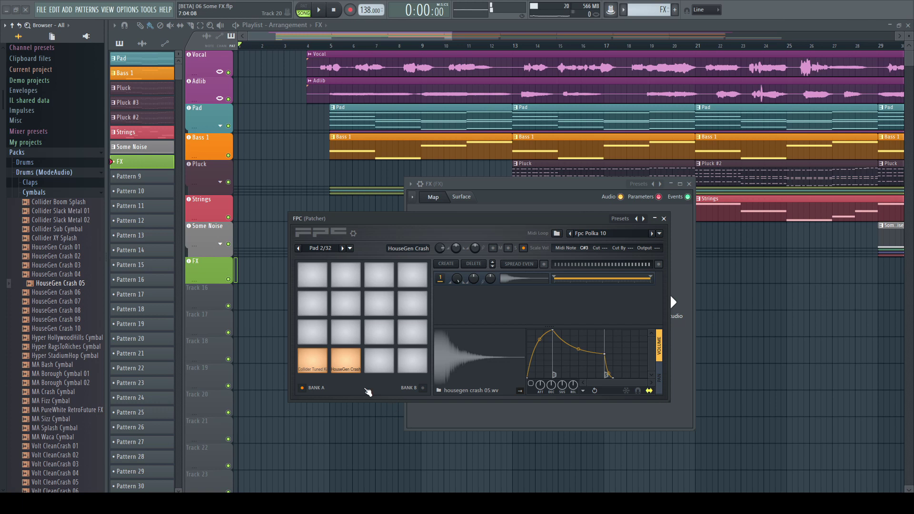
- Route FPC's crash pad to its own output, enable the Send 1 audio output in Patcher, and connect it to To FL Studio
click(344, 364)
scroll(658, 247, up, 1)
click(663, 218)
right_click(492, 268)
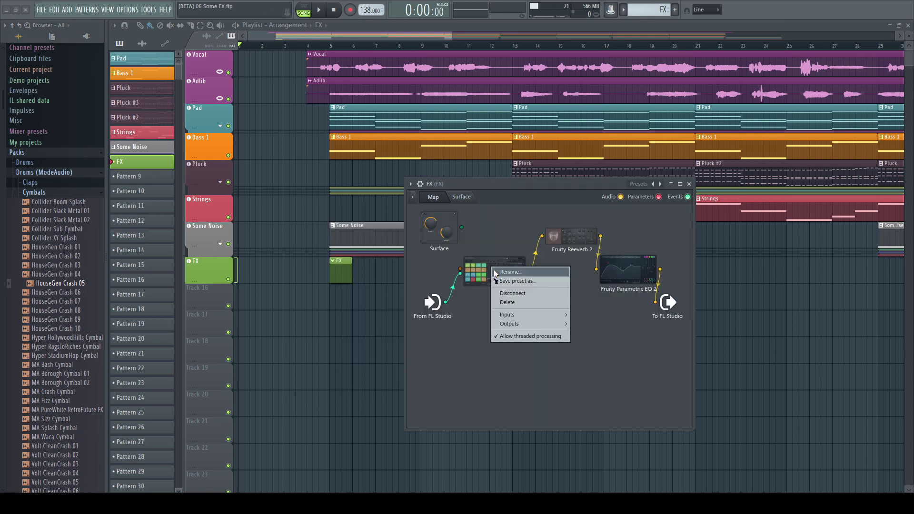
mouse_move(544, 324)
mouse_move(589, 324)
click(633, 373)
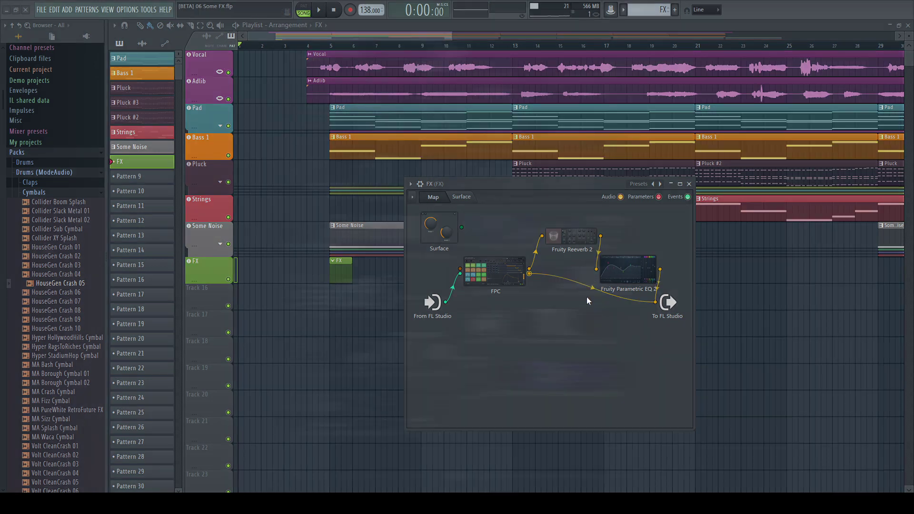
- Insert Fruity Reeverb between FPC's Send 1 output and To FL Studio, and open its settings
key(F8)
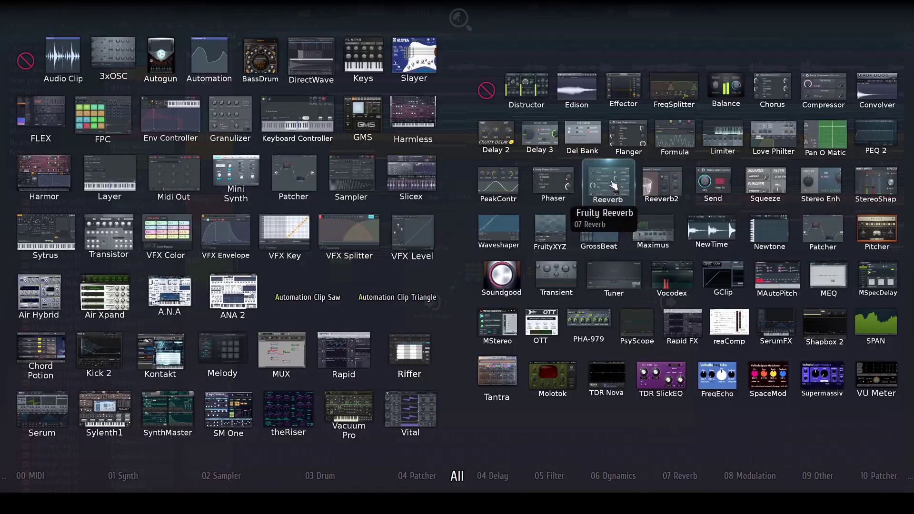
drag(605, 200, 561, 338)
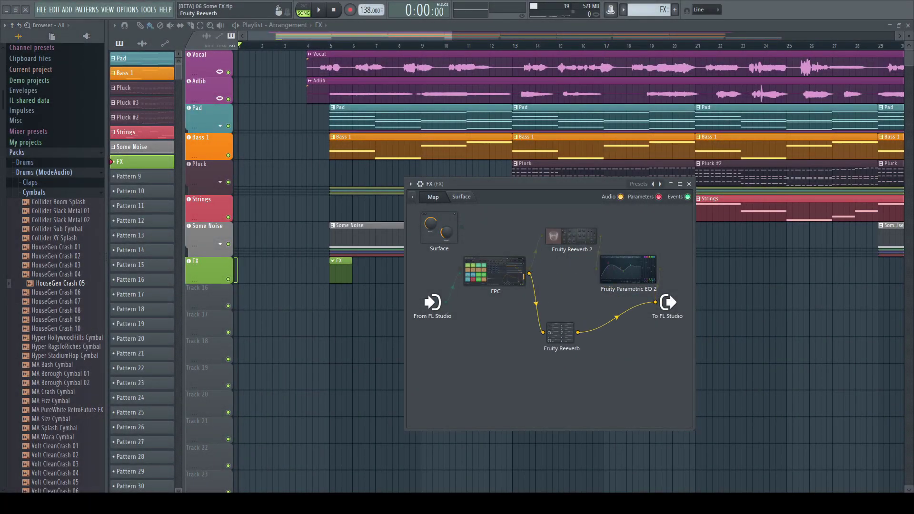
click(562, 336)
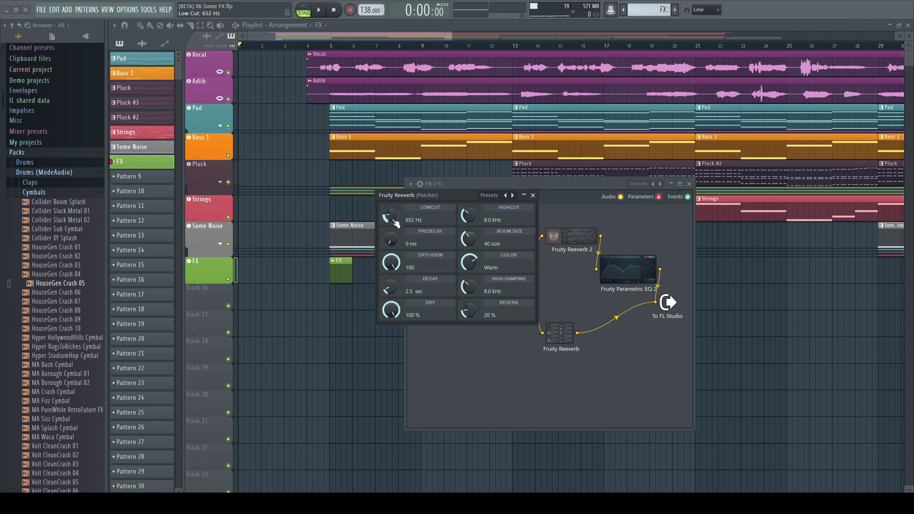
- While auditioning the crash, set low cut 652 Hz, decay 15.7 sec, dry 68%, reverb 26% and high damping 12.6 kHz, and close Fruity Reeverb
key(s)
key(s)
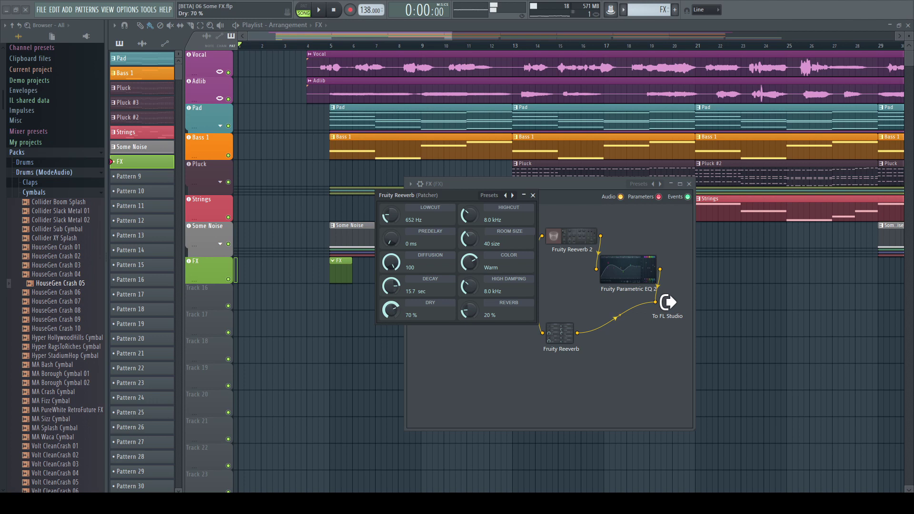
key(s)
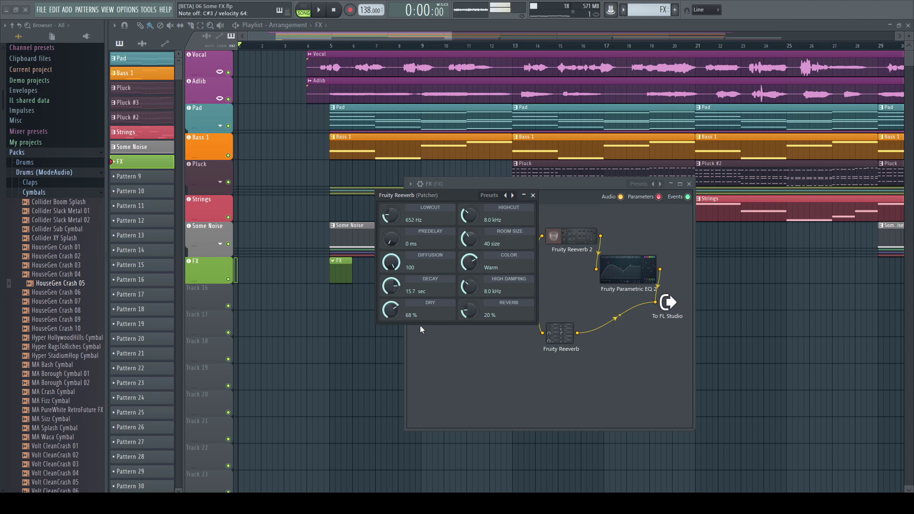
drag(469, 311, 470, 307)
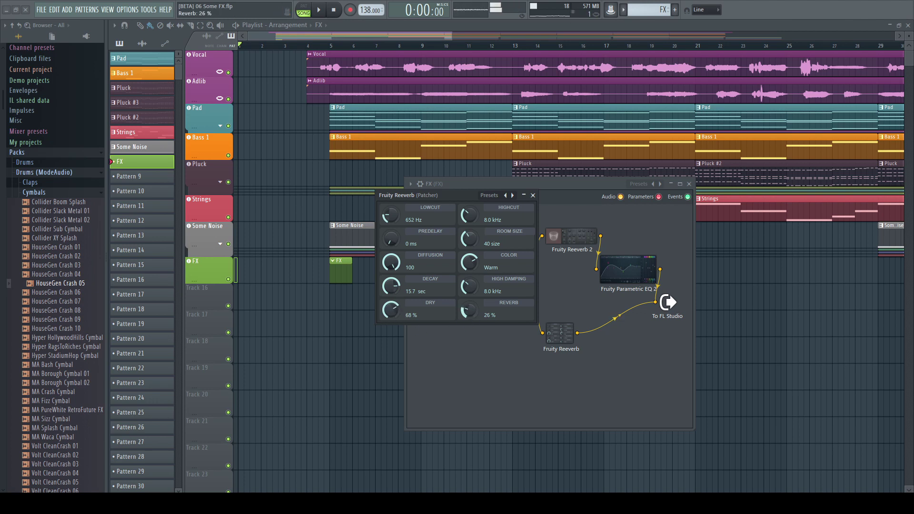
key(s)
drag(469, 285, 478, 296)
key(s)
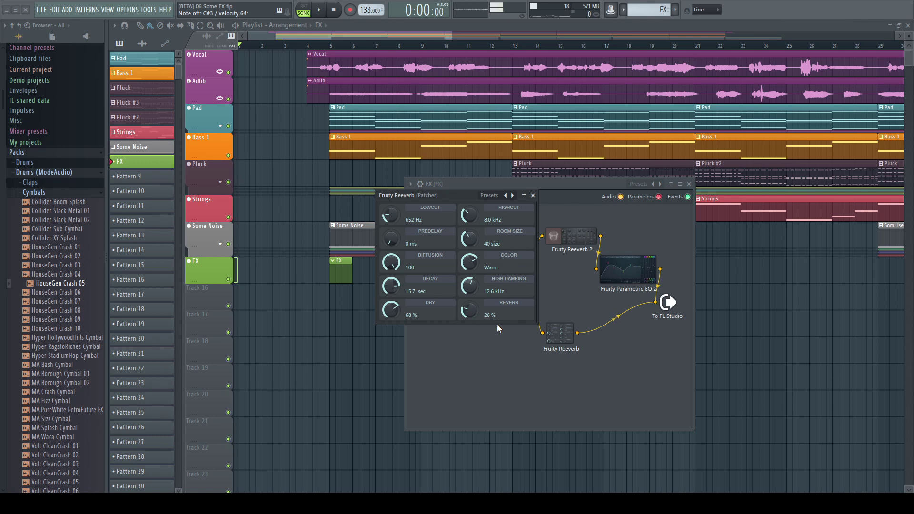
click(532, 195)
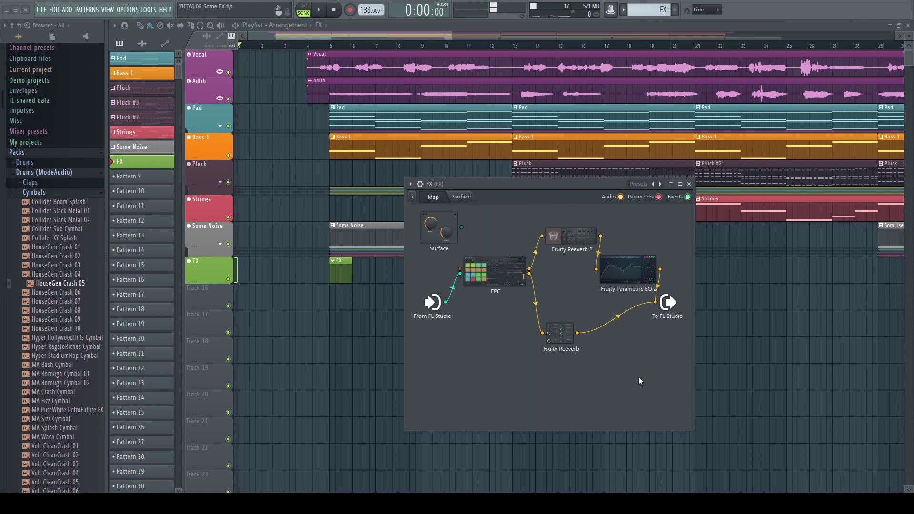
- Add a Fruity Parametric EQ 2 after Fruity Reeverb, cut the crash's low frequencies up to the lower mids with band 1, and close it
key(F8)
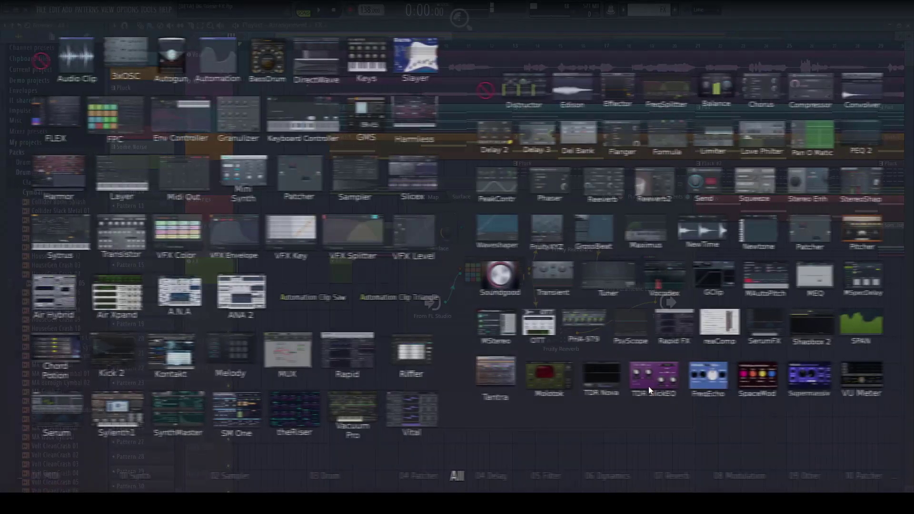
drag(875, 135, 619, 322)
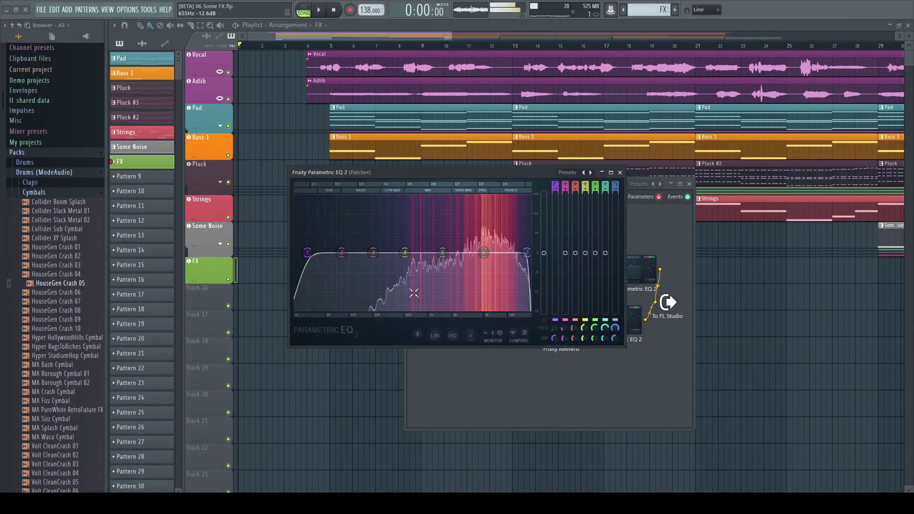
drag(308, 253, 369, 253)
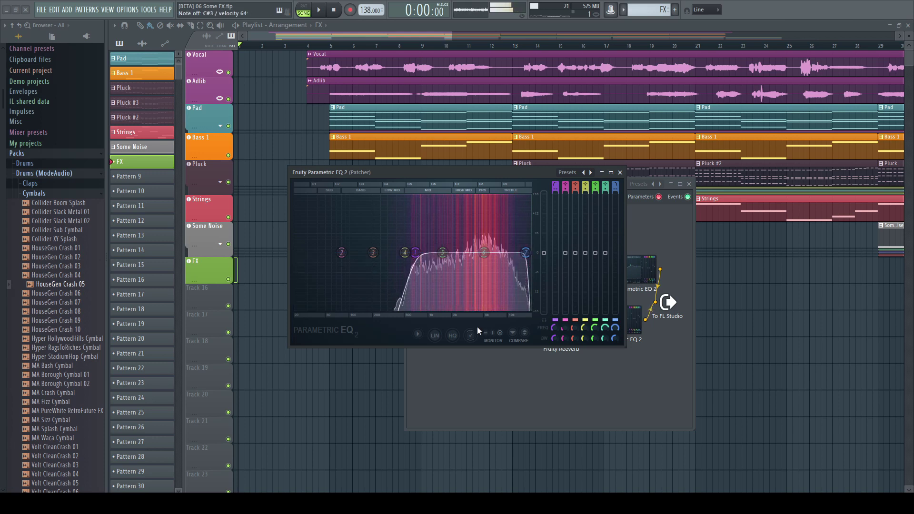
click(619, 173)
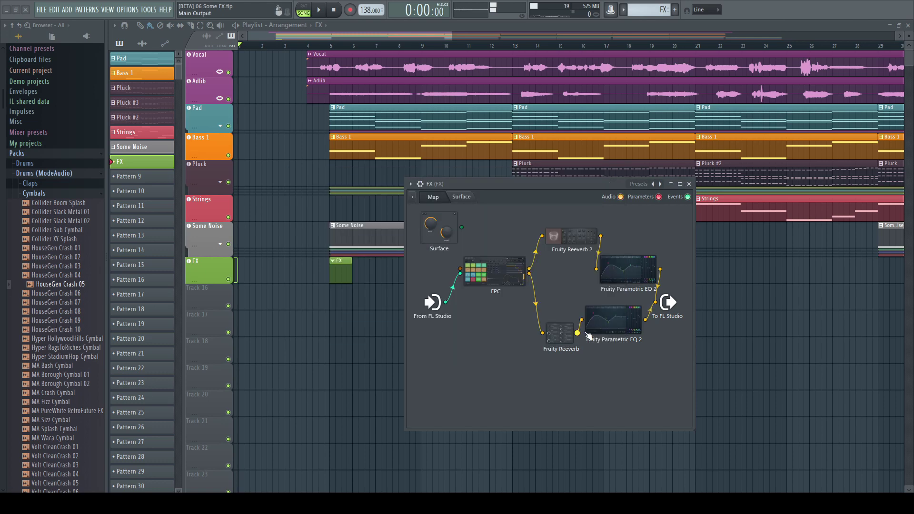
- Close Patcher and make C3 and C#3 notes one bar long at the start of the FX pattern
click(689, 184)
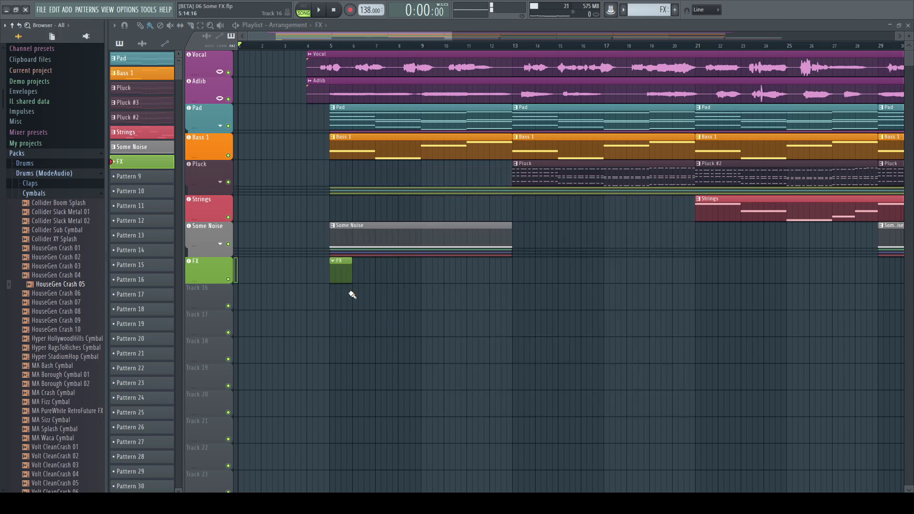
double_click(344, 274)
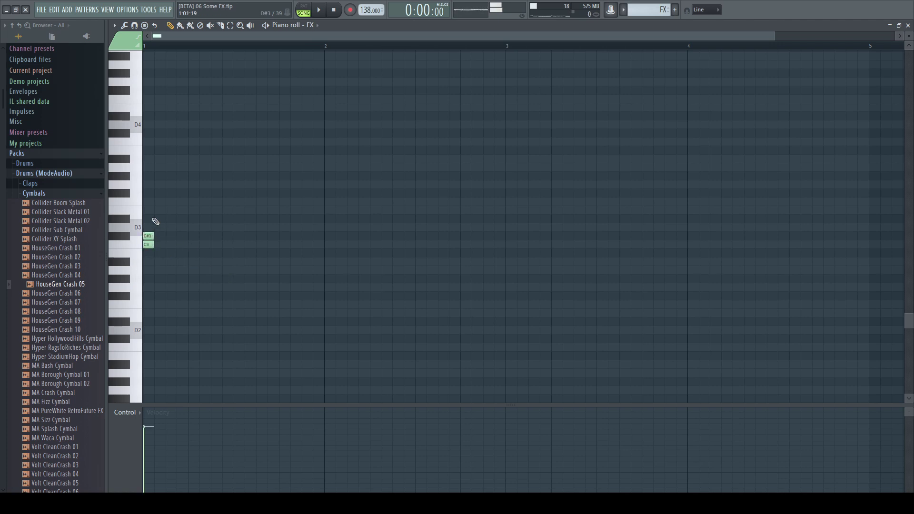
drag(149, 207, 288, 250)
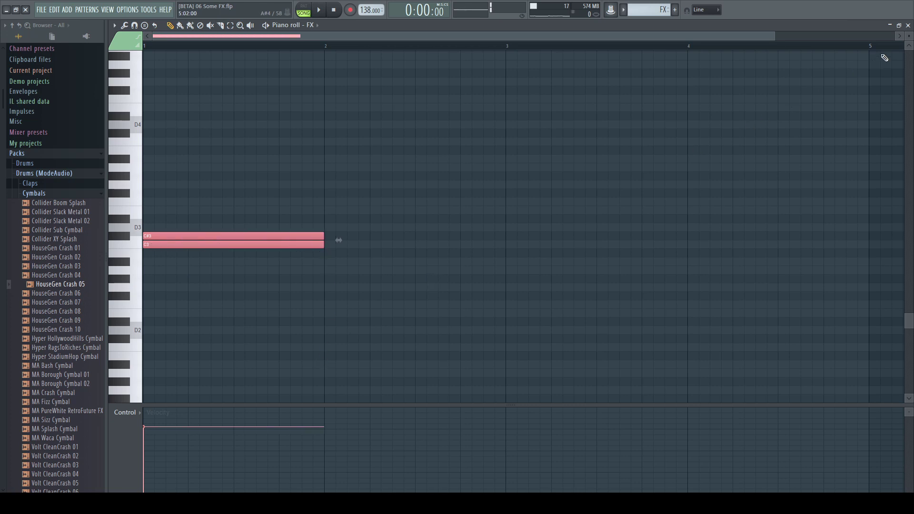
click(907, 25)
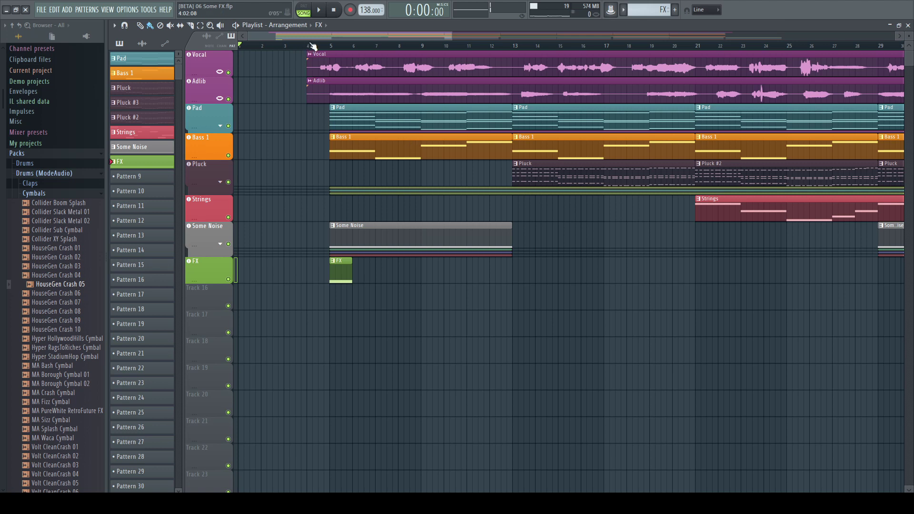
- Play the arrangement from bar 4 and lower the level of FPC's Send 1 connection into Fruity Reeverb to balance the crash
key(space)
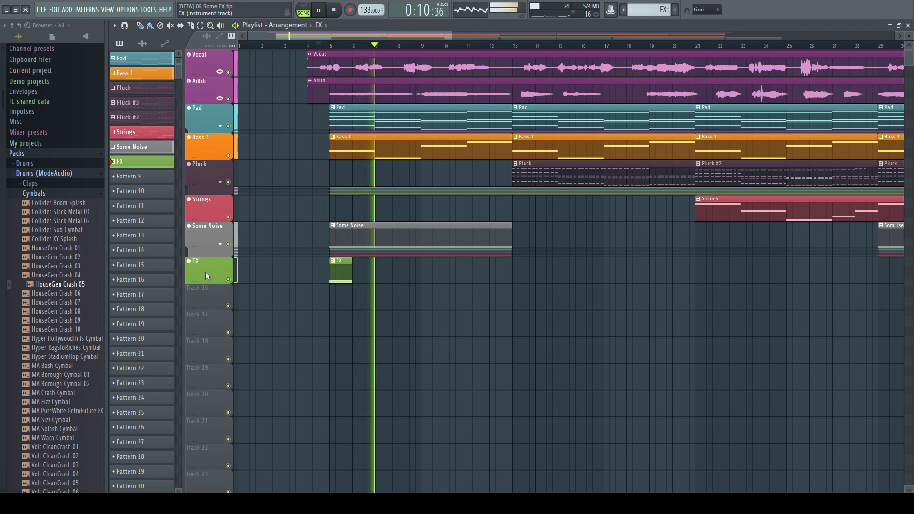
key(space)
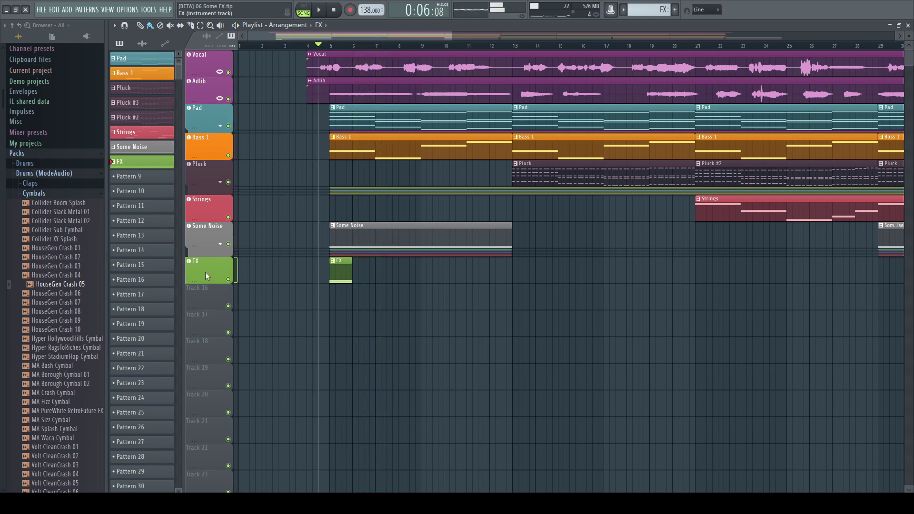
click(205, 276)
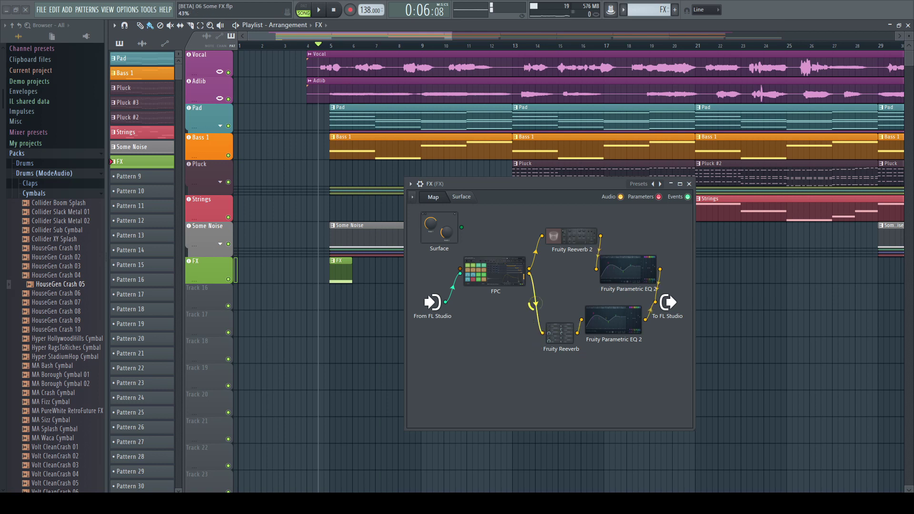
key(space)
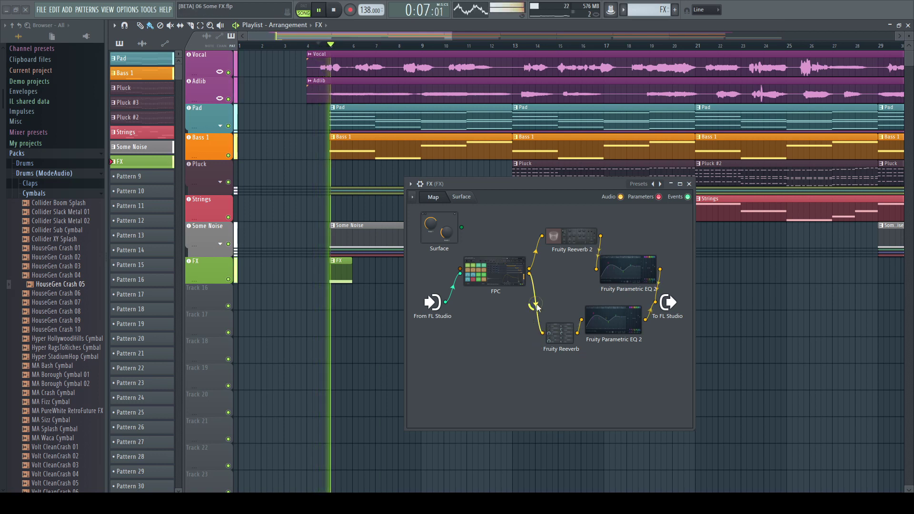
key(space)
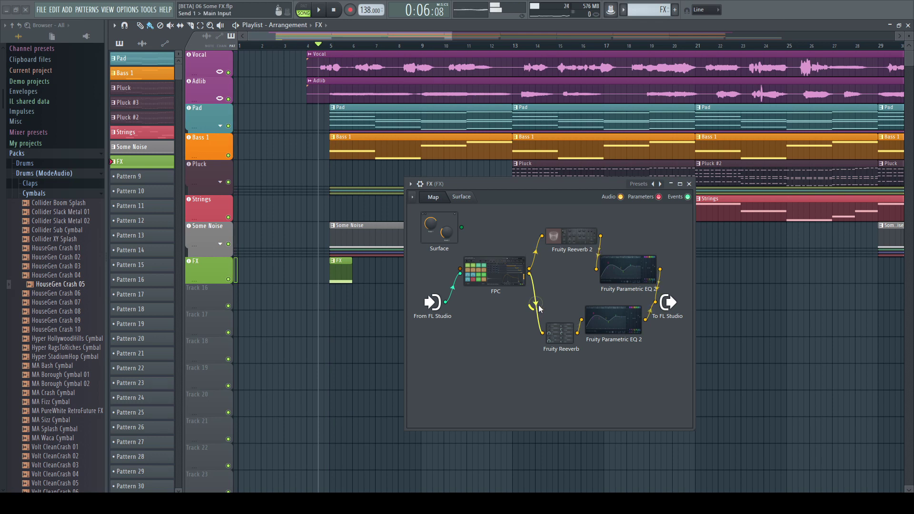
key(space)
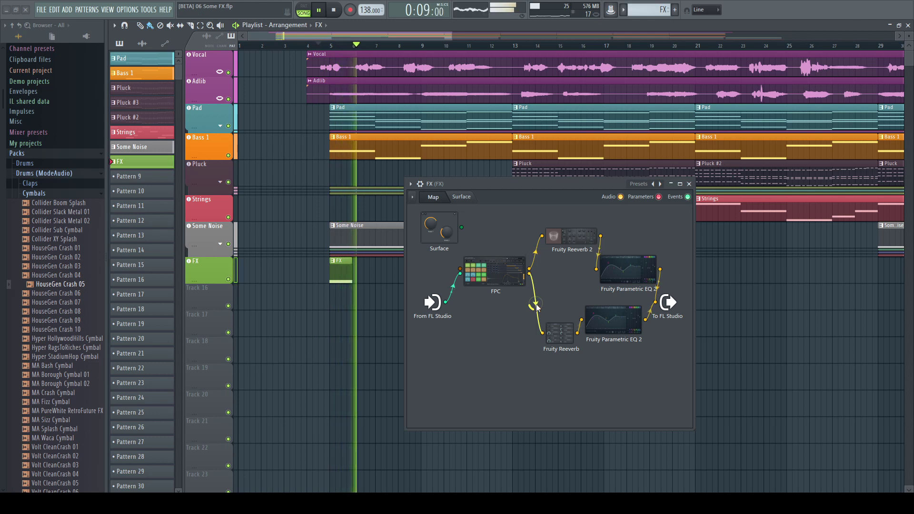
key(space)
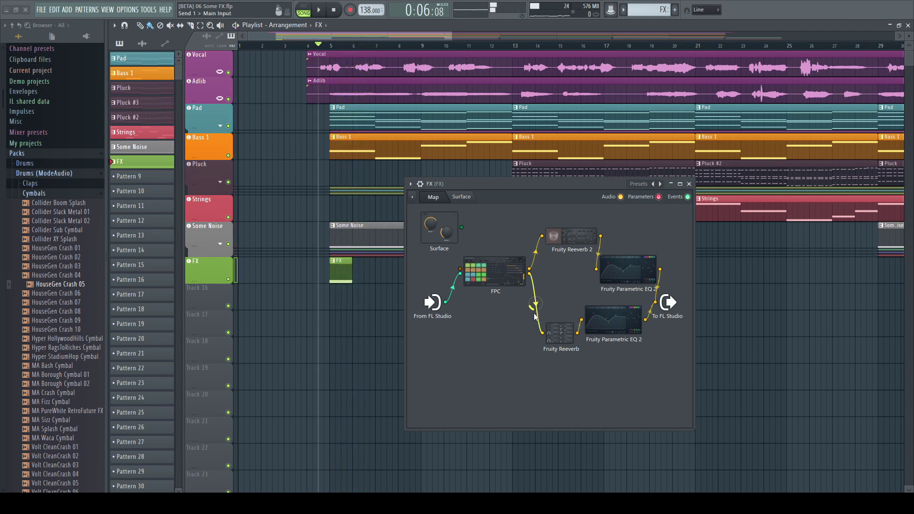
- Play the arrangement from bar 4 to check the FX impact in the mix, close Patcher and stop playback
key(space)
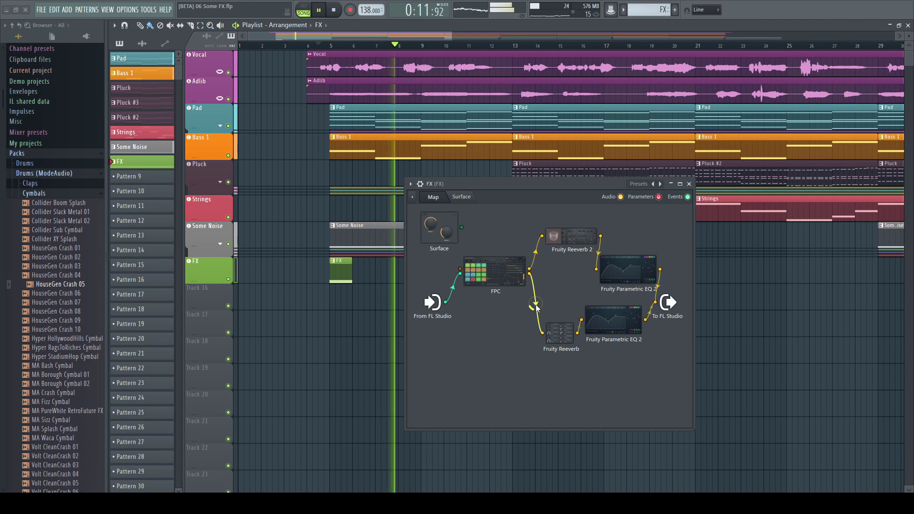
click(688, 183)
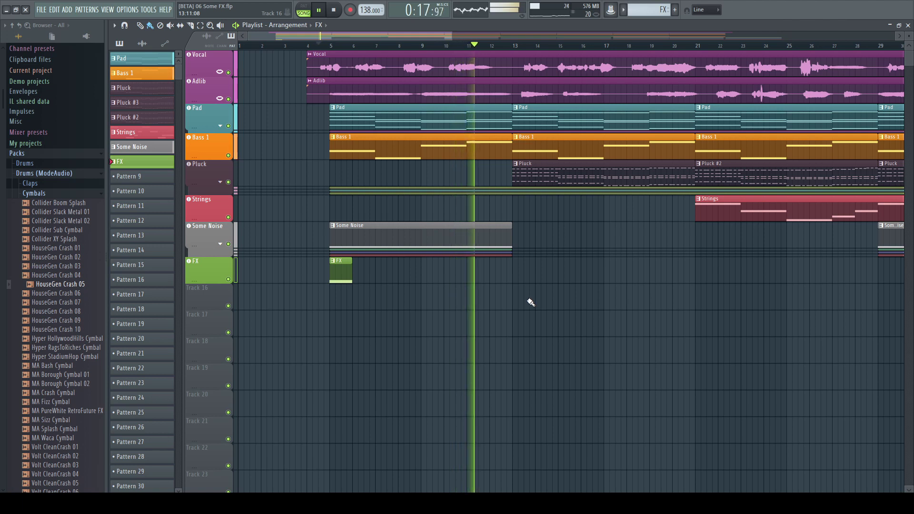
key(space)
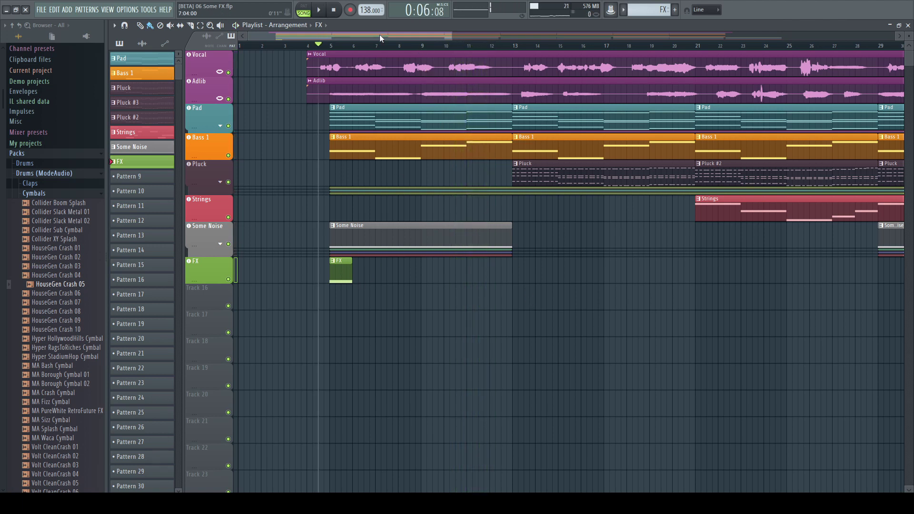
- Place further FX pattern clips on the FX track at bars 37, 53 and 69
drag(379, 35, 538, 34)
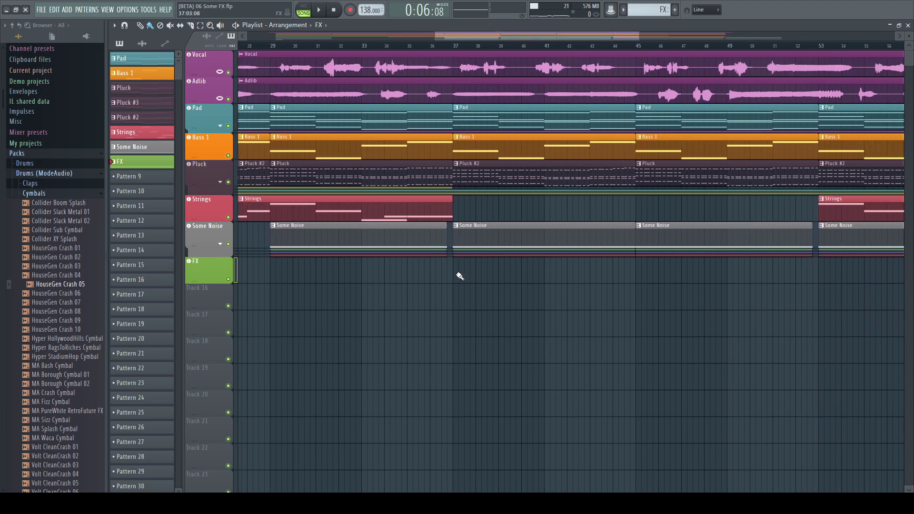
drag(498, 40, 291, 32)
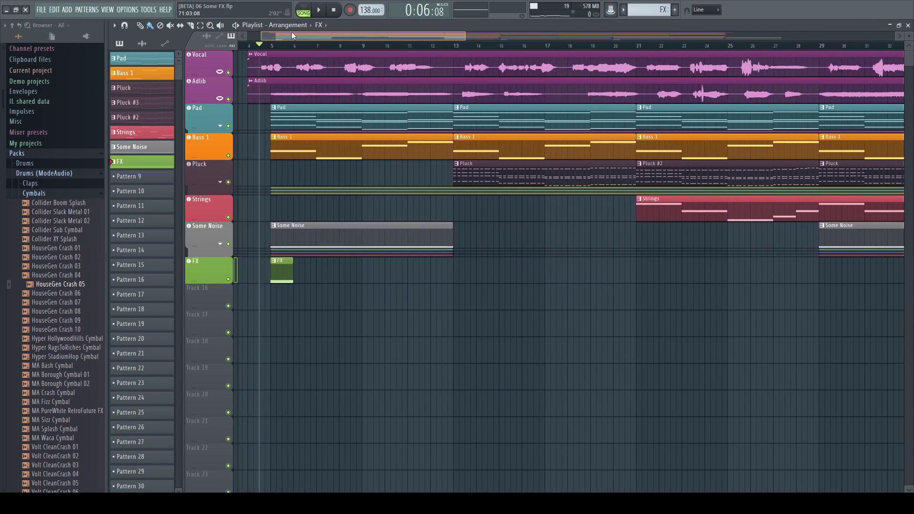
- Audition the FX clips at bars 5, 37, 53 and 69, starting the last three from bars 35, 51 and 67, and show the whole arrangement
key(space)
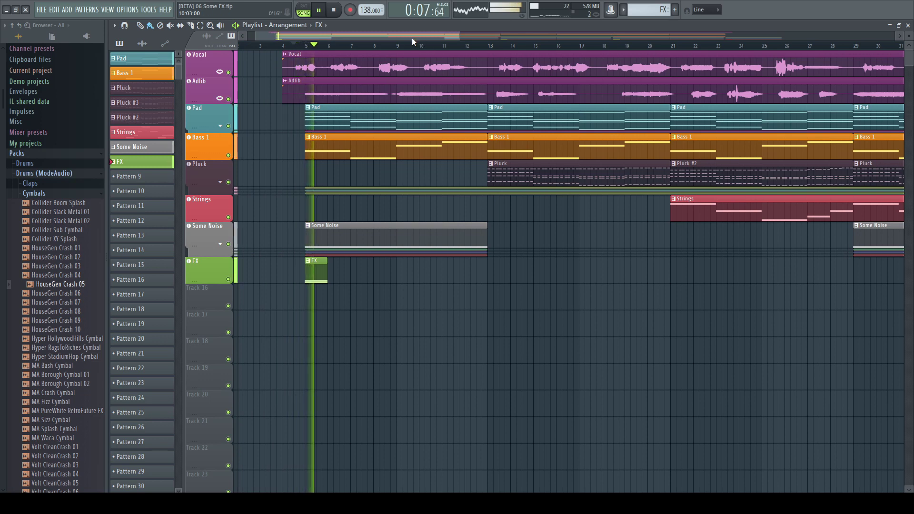
drag(412, 38, 573, 36)
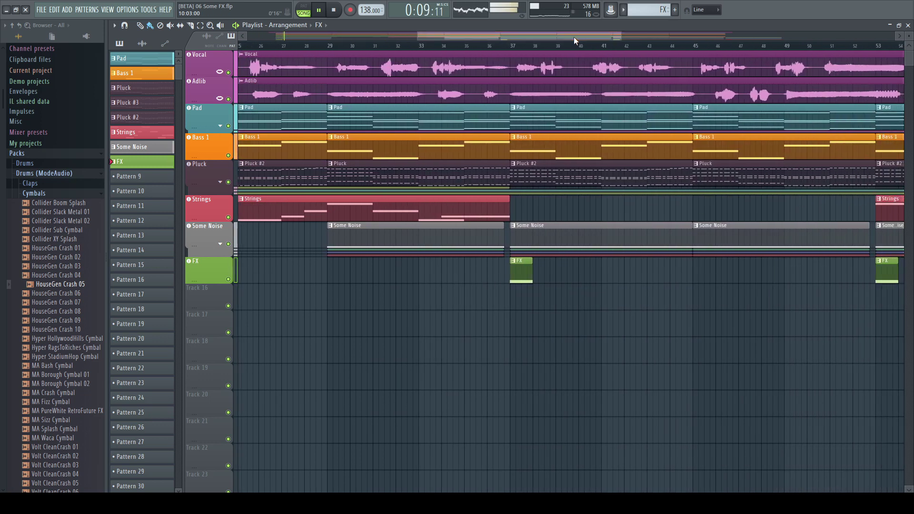
click(468, 47)
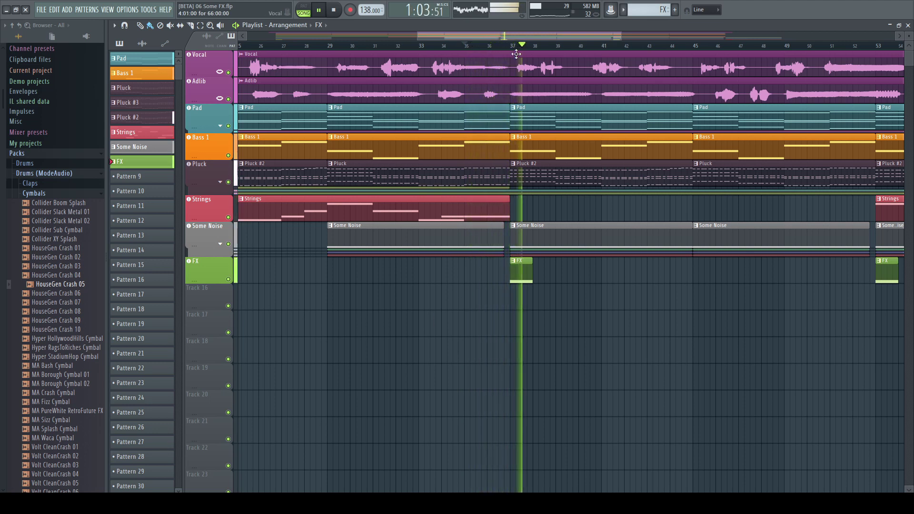
drag(509, 37, 639, 43)
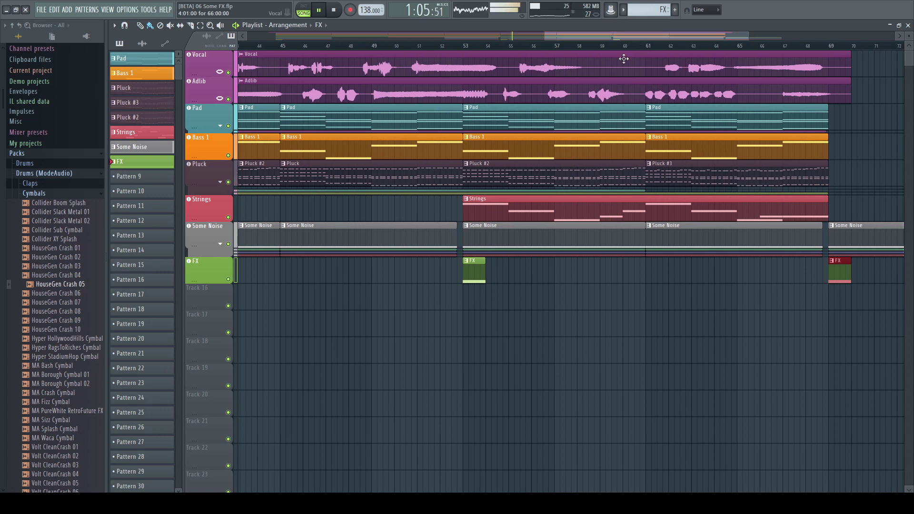
click(420, 47)
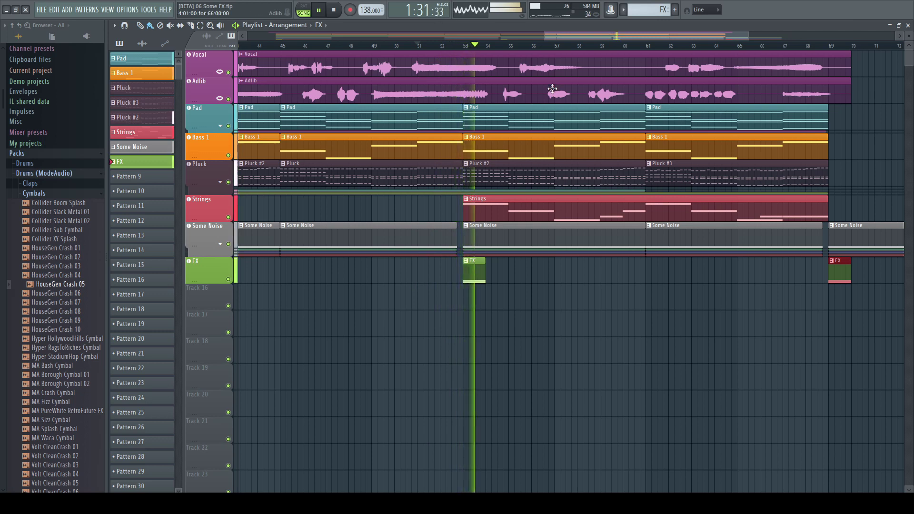
drag(585, 39, 658, 37)
click(542, 48)
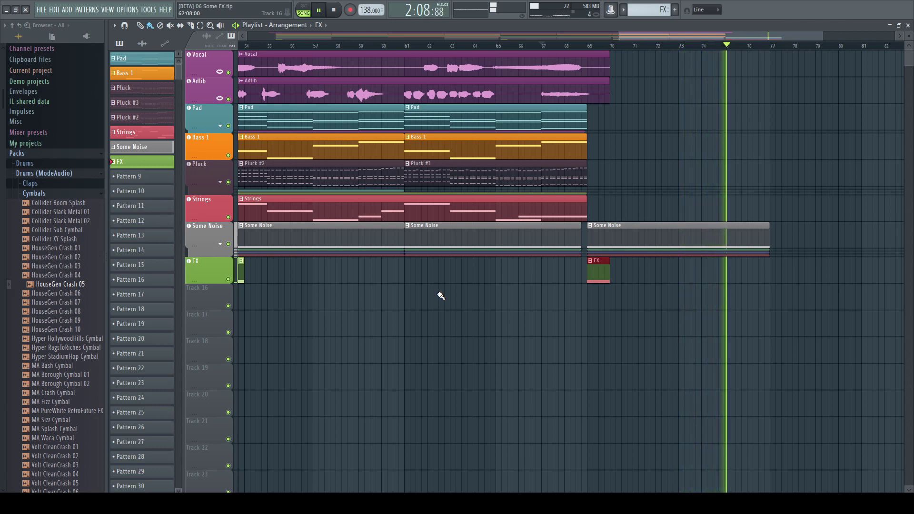
key(space)
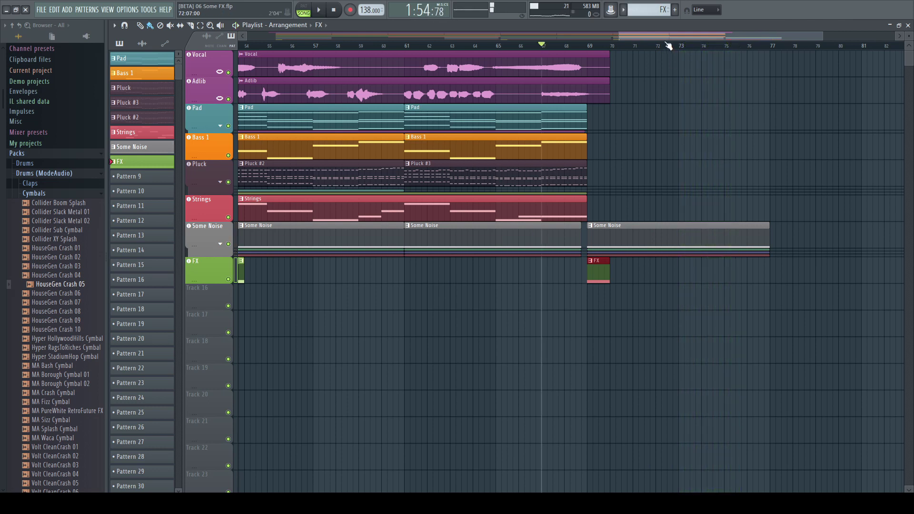
drag(669, 37, 332, 38)
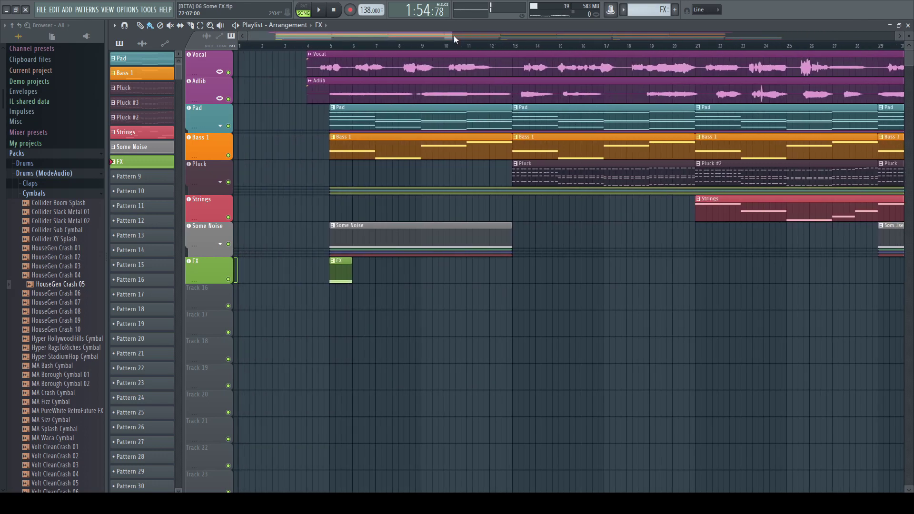
drag(453, 35, 843, 54)
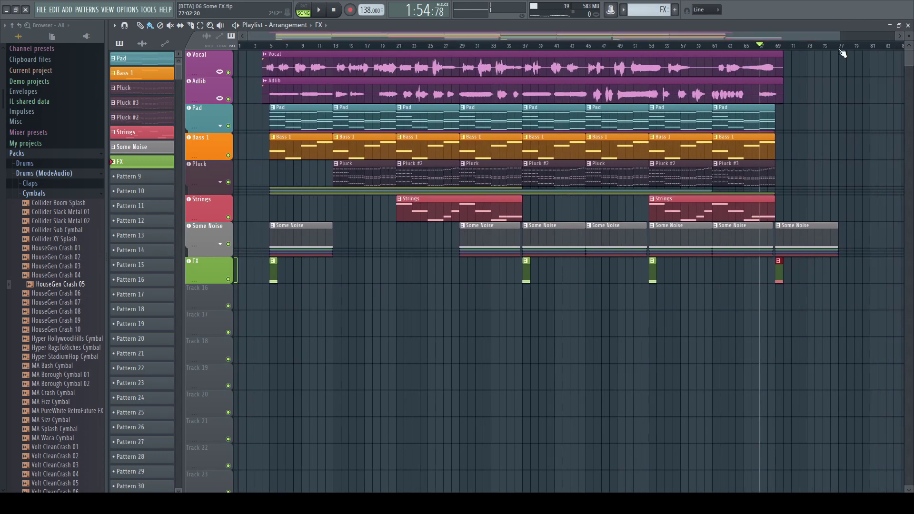